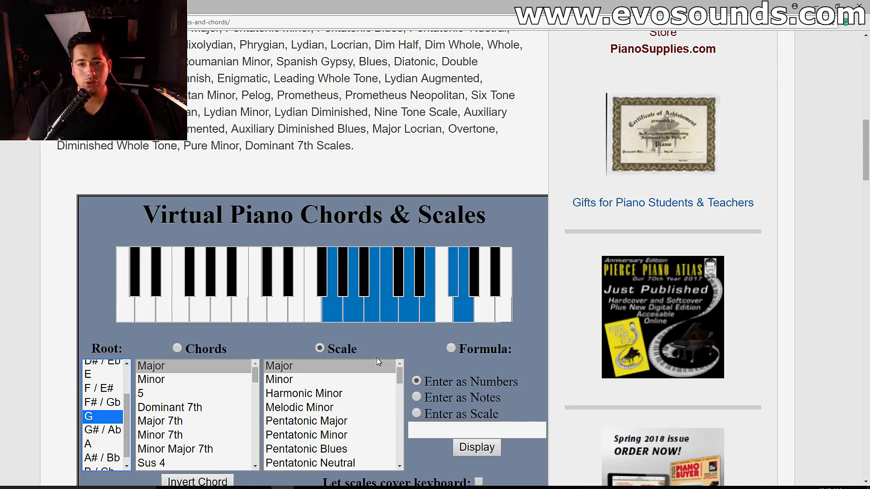
Compare the G-root Pentatonic Blues, Locrian, Spanish Gypsy and Roumanian Minor scales on the virtual piano, returning to Pentatonic Blues
{"action": "scroll", "coordinate": [284, 290], "scroll_direction": "down", "scroll_amount": 2}
{"action": "left_click", "coordinate": [330, 357]}
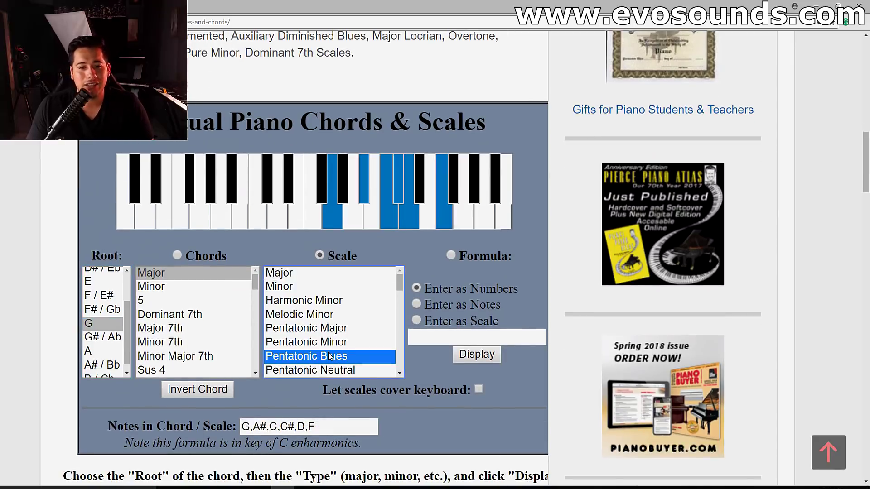
{"action": "scroll", "coordinate": [371, 312], "scroll_direction": "down", "scroll_amount": 1}
{"action": "scroll", "coordinate": [294, 325], "scroll_direction": "down", "scroll_amount": 1}
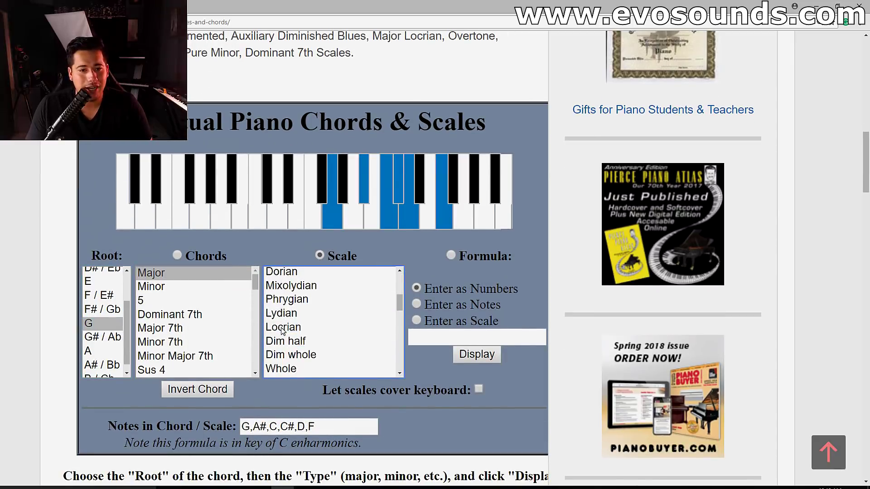
{"action": "left_click", "coordinate": [285, 330]}
{"action": "scroll", "coordinate": [292, 342], "scroll_direction": "down", "scroll_amount": 2}
{"action": "left_click", "coordinate": [314, 327]}
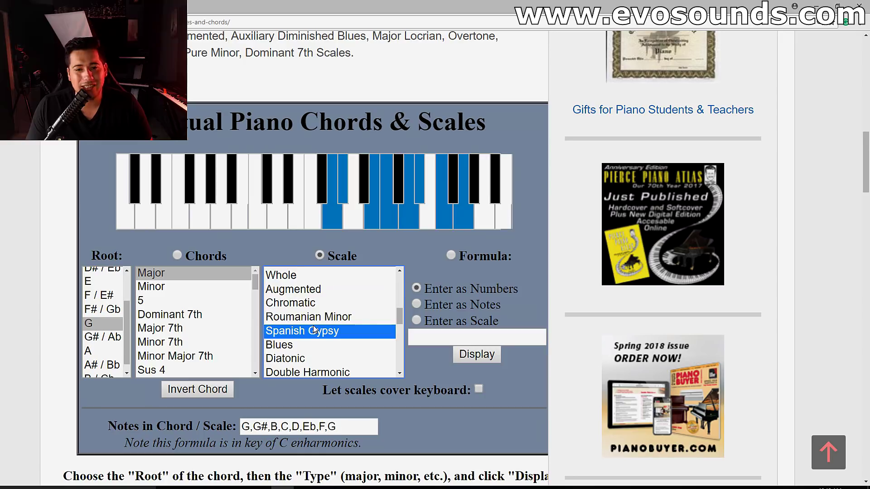
{"action": "left_click", "coordinate": [315, 322]}
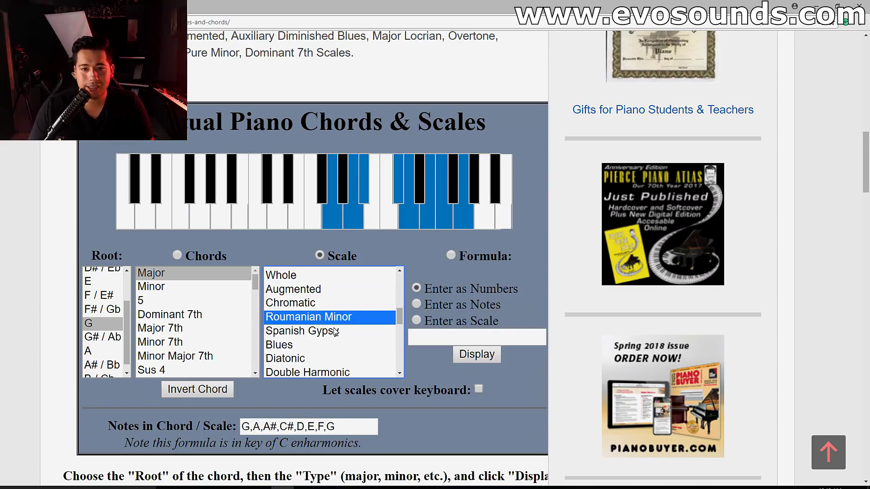
{"action": "scroll", "coordinate": [336, 332], "scroll_direction": "up", "scroll_amount": 6}
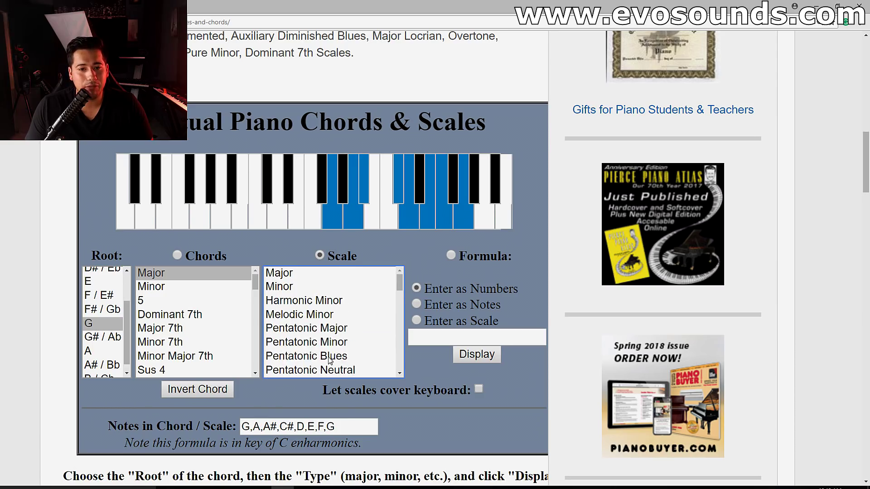
{"action": "left_click", "coordinate": [329, 357]}
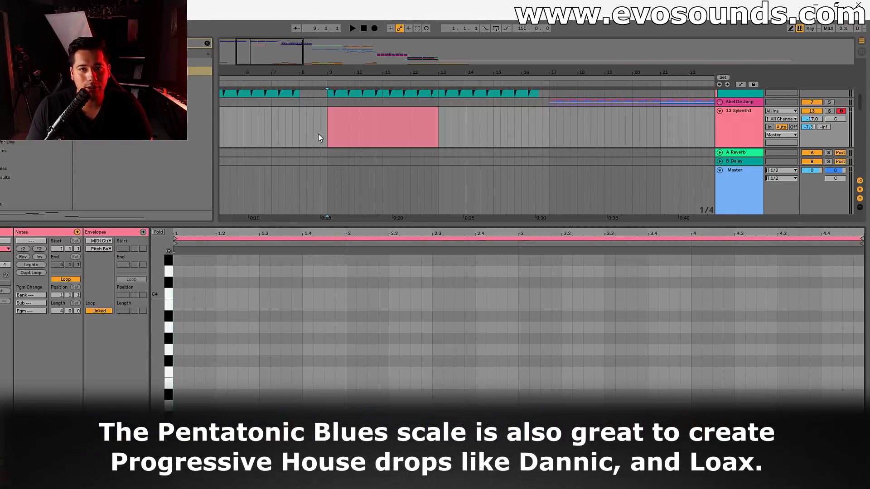
Switch to Ableton Live and play the drum arrangement from bar 6
{"action": "left_click", "coordinate": [244, 131]}
{"action": "left_click_drag", "start_coordinate": [325, 224], "coordinate": [287, 355]}
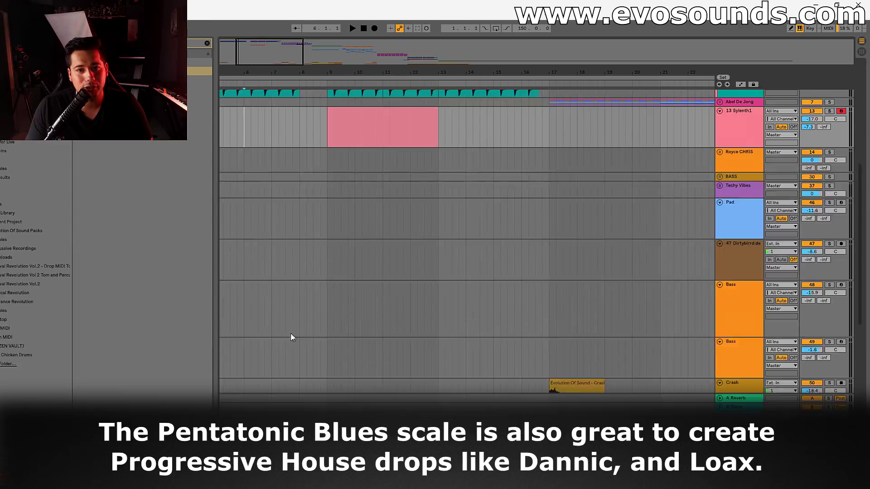
{"action": "scroll", "coordinate": [298, 205], "scroll_direction": "up", "scroll_amount": 3}
{"action": "key", "text": "space"}
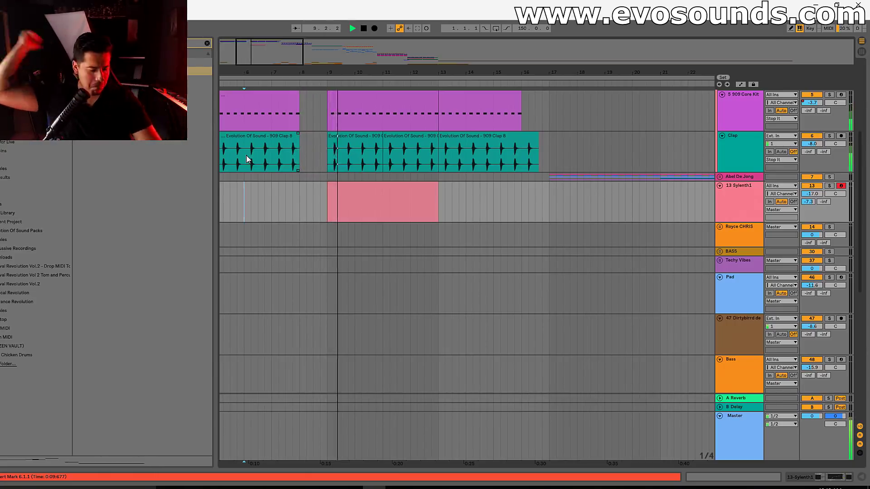
{"action": "key", "text": "space"}
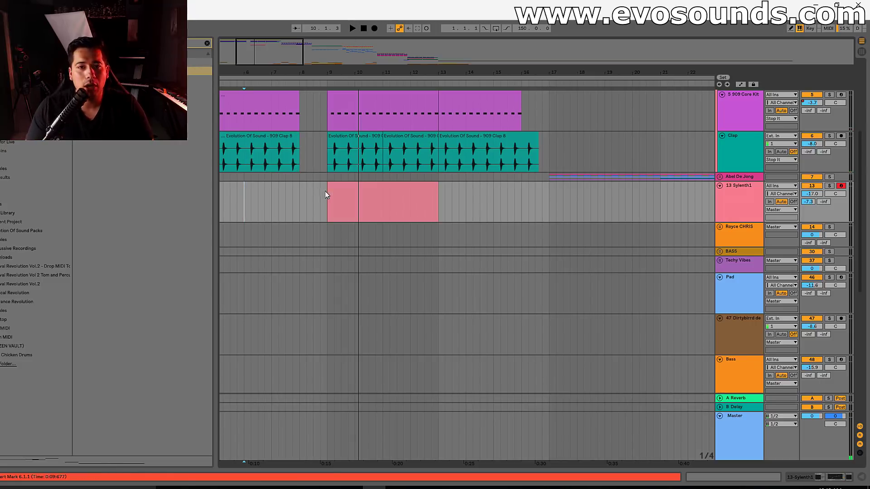
Open the empty clip on the 13 Sylenth1 track and enter descending one-beat notes D4, C#4 and C4 from bar 1
{"action": "double_click", "coordinate": [333, 199]}
{"action": "left_click_drag", "start_coordinate": [369, 362], "coordinate": [370, 200]}
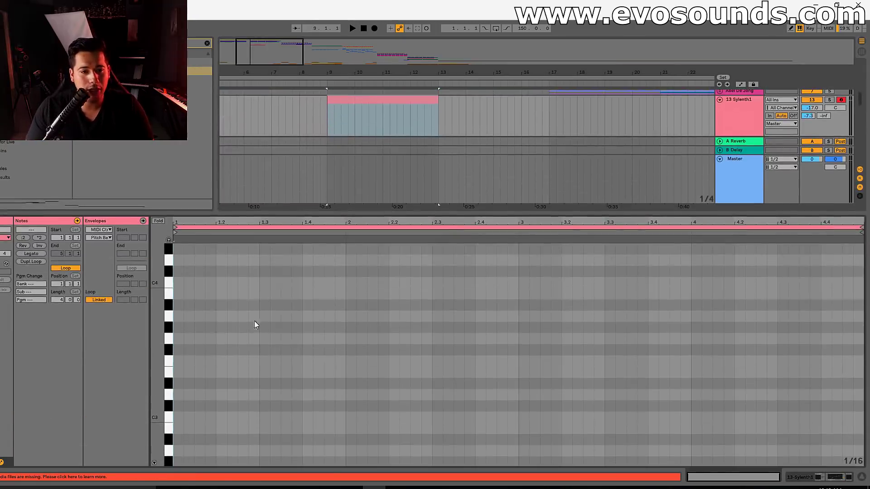
{"action": "double_click", "coordinate": [179, 339]}
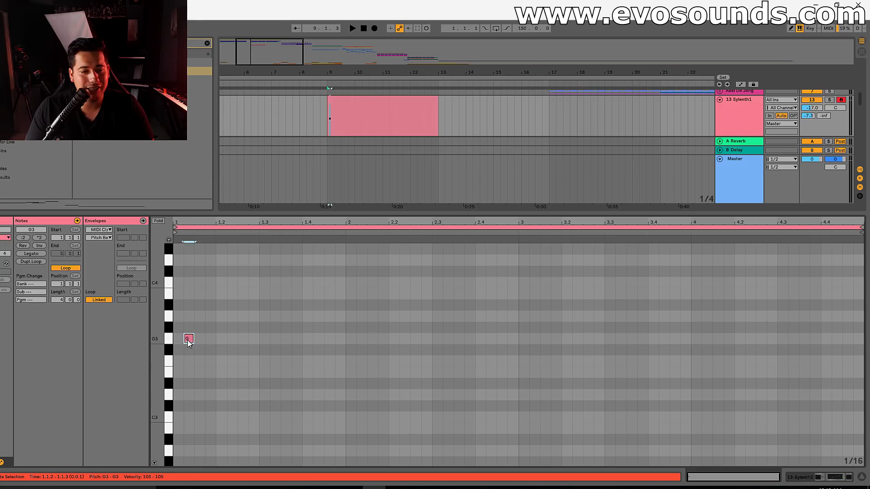
{"action": "left_click_drag", "start_coordinate": [183, 339], "coordinate": [209, 342]}
{"action": "scroll", "coordinate": [209, 342], "scroll_direction": "up", "scroll_amount": 3}
{"action": "left_click_drag", "start_coordinate": [192, 373], "coordinate": [275, 319]}
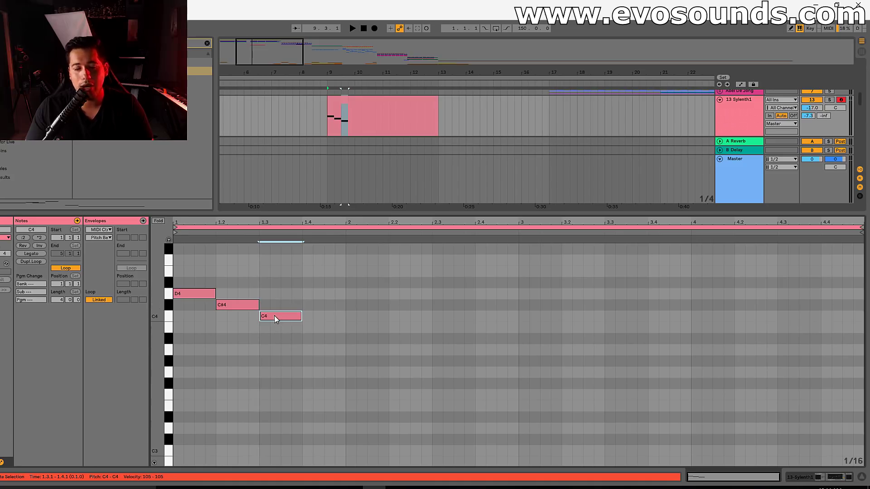
Extend the D4 and C#4 notes by a sixteenth so each overlaps the note that follows
{"action": "left_click_drag", "start_coordinate": [259, 304], "coordinate": [270, 305]}
{"action": "left_click", "coordinate": [216, 294]}
{"action": "left_click_drag", "start_coordinate": [216, 294], "coordinate": [227, 293]}
{"action": "left_click_drag", "start_coordinate": [300, 282], "coordinate": [184, 344]}
{"action": "left_click_drag", "start_coordinate": [256, 327], "coordinate": [271, 312]}
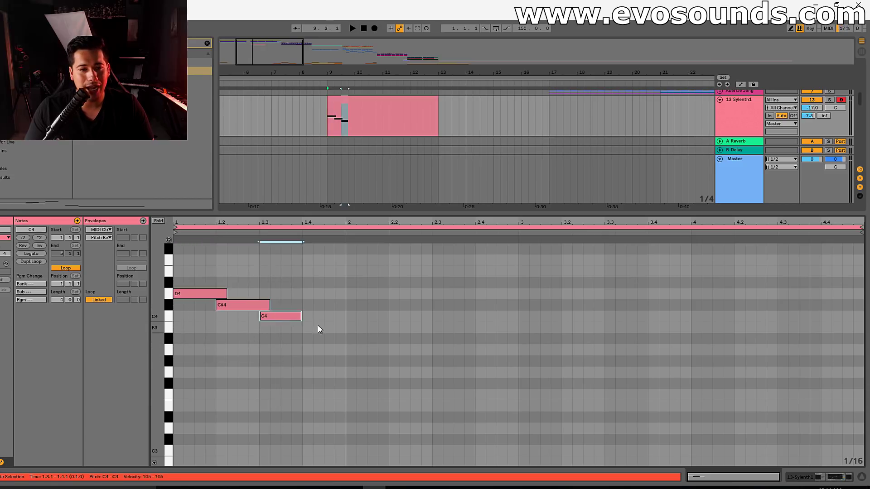
Add a one-beat A#3 at beat 1.4 and a G3 held from bar 2 to bar 4
{"action": "double_click", "coordinate": [317, 339]}
{"action": "left_click_drag", "start_coordinate": [358, 342], "coordinate": [695, 385]}
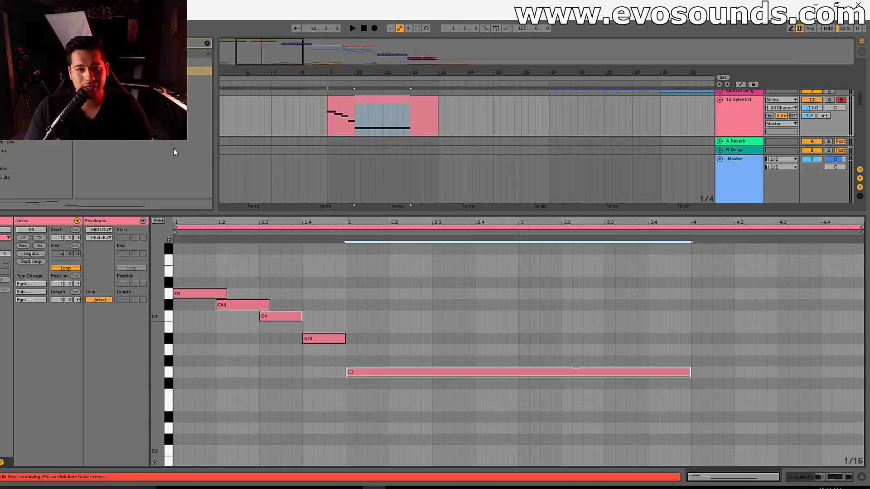
Play the arrangement from just before the melody clip and raise the 13 Sylenth1 track's volume to -15.5
{"action": "left_click", "coordinate": [272, 124]}
{"action": "key", "text": "space"}
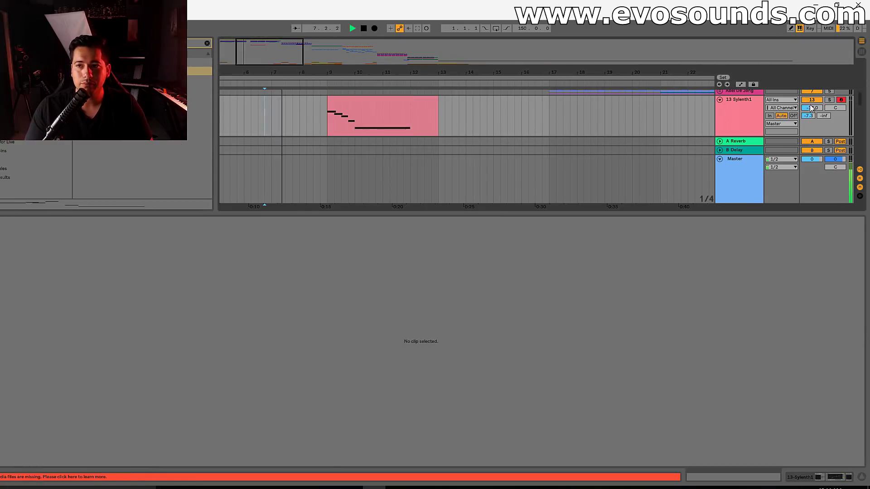
{"action": "left_click", "coordinate": [764, 108]}
{"action": "key", "text": "Tab"}
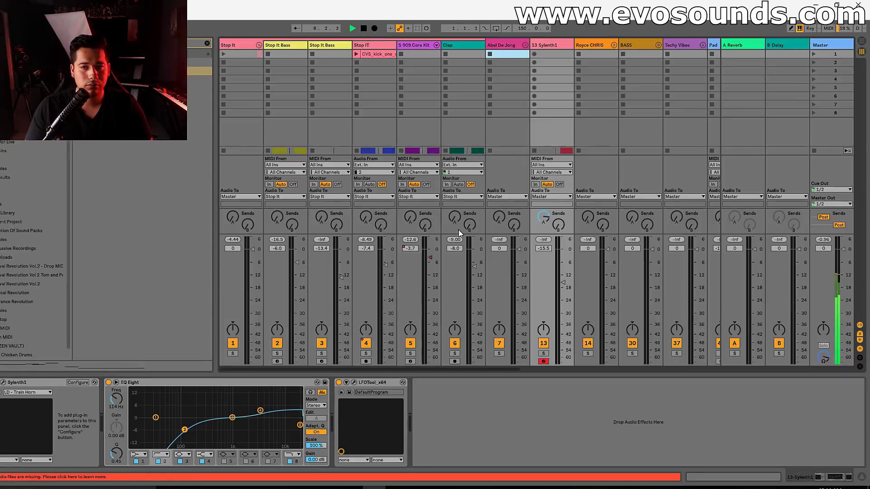
{"action": "key", "text": "Tab"}
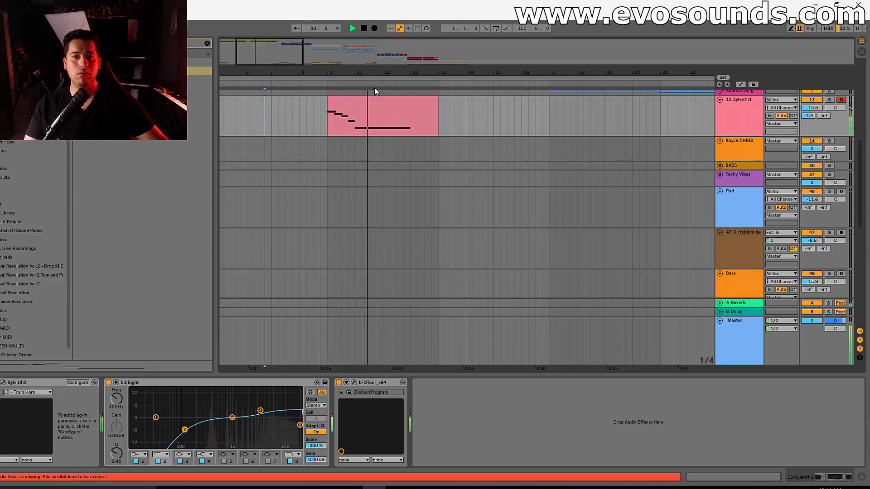
Reopen the melody clip and transpose all its notes down one octave
{"action": "double_click", "coordinate": [391, 103]}
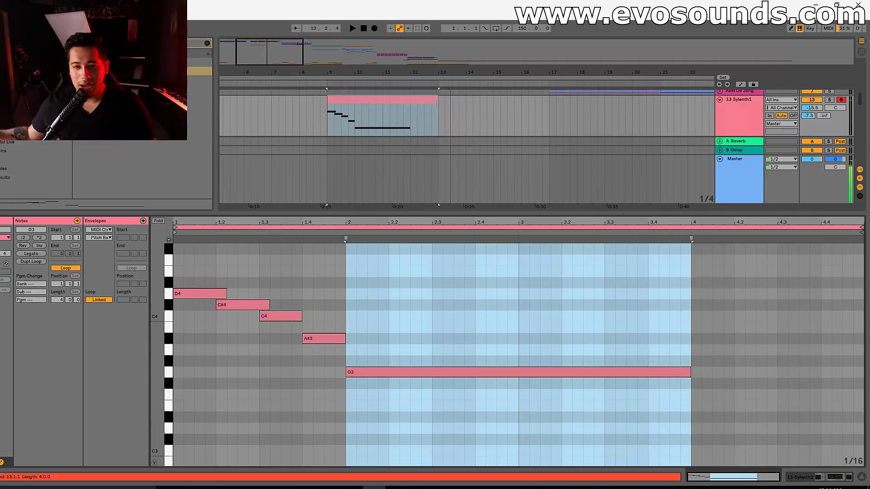
{"action": "left_click_drag", "start_coordinate": [577, 394], "coordinate": [61, 162]}
{"action": "key", "text": "shift+Down"}
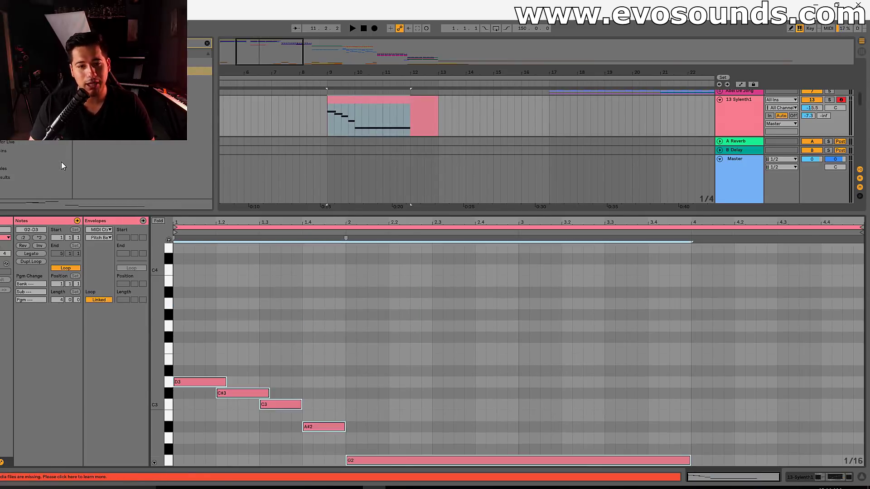
{"action": "scroll", "coordinate": [585, 259], "scroll_direction": "down", "scroll_amount": 3}
{"action": "left_click", "coordinate": [637, 317]}
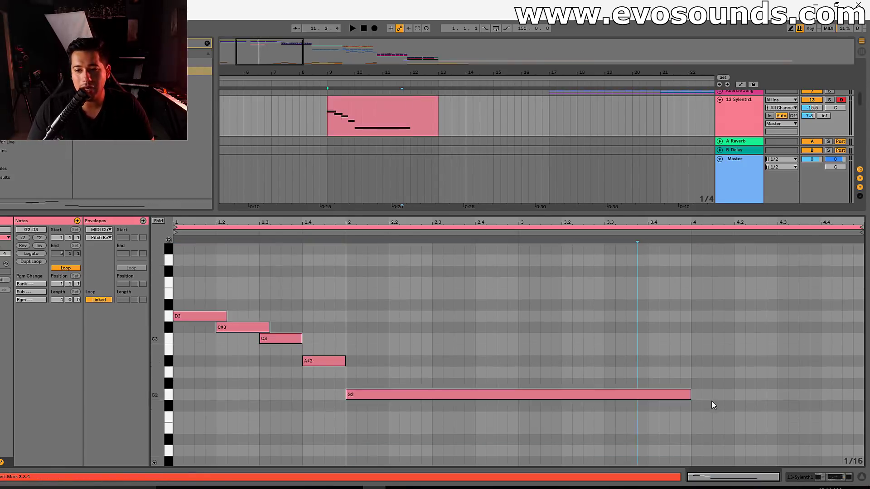
Shorten the long G2 to end at 2.3, then append half-beat C3 and C#3 notes and a three-beat G2 from 2.4
{"action": "left_click_drag", "start_coordinate": [690, 395], "coordinate": [436, 388]}
{"action": "left_click", "coordinate": [438, 341]}
{"action": "double_click", "coordinate": [441, 338]}
{"action": "double_click", "coordinate": [466, 327]}
{"action": "left_click_drag", "start_coordinate": [466, 332], "coordinate": [459, 330]}
{"action": "double_click", "coordinate": [487, 361]}
{"action": "left_click_drag", "start_coordinate": [487, 361], "coordinate": [605, 396]}
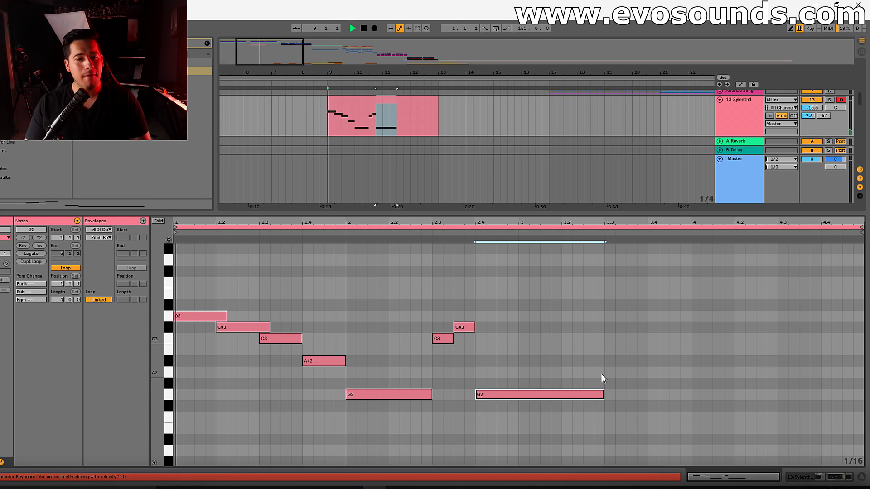
Play back the melody and shorten the last G2 note to end at bar 3
{"action": "key", "text": "space"}
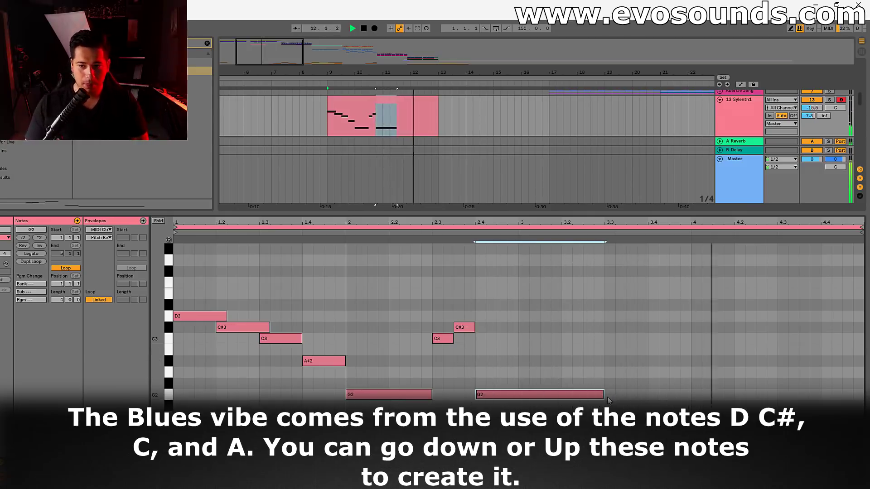
{"action": "left_click_drag", "start_coordinate": [602, 394], "coordinate": [519, 396]}
{"action": "key", "text": "space"}
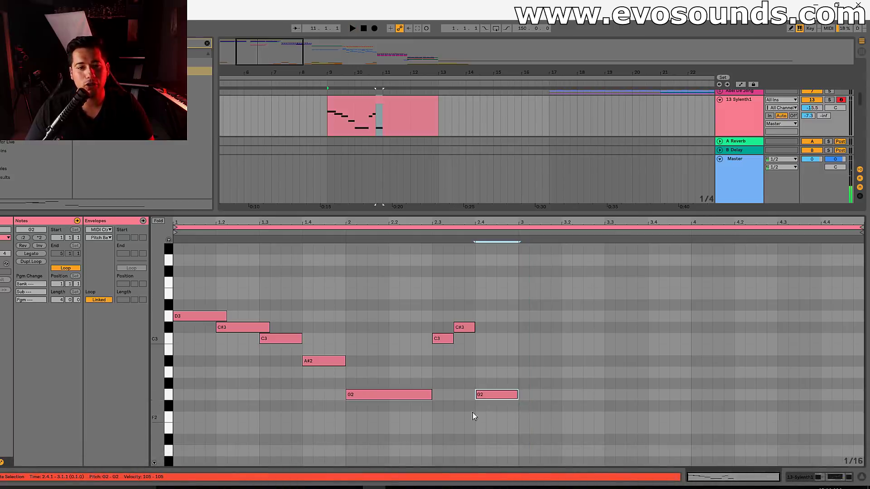
Switch to the browser's virtual piano and compare the G Spanish Gypsy and Roumanian Minor scale notes
{"action": "key", "text": "alt+Tab"}
{"action": "scroll", "coordinate": [335, 339], "scroll_direction": "down", "scroll_amount": 6}
{"action": "left_click", "coordinate": [330, 329]}
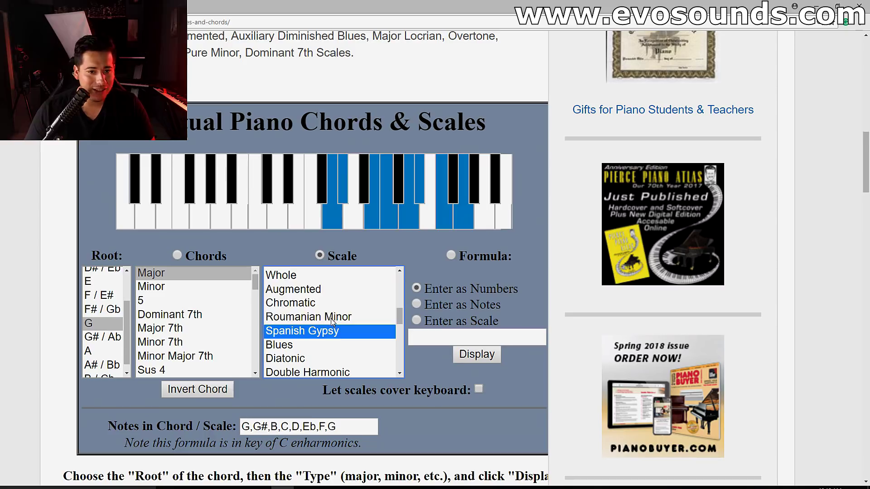
{"action": "left_click", "coordinate": [332, 318]}
{"action": "left_click", "coordinate": [329, 335]}
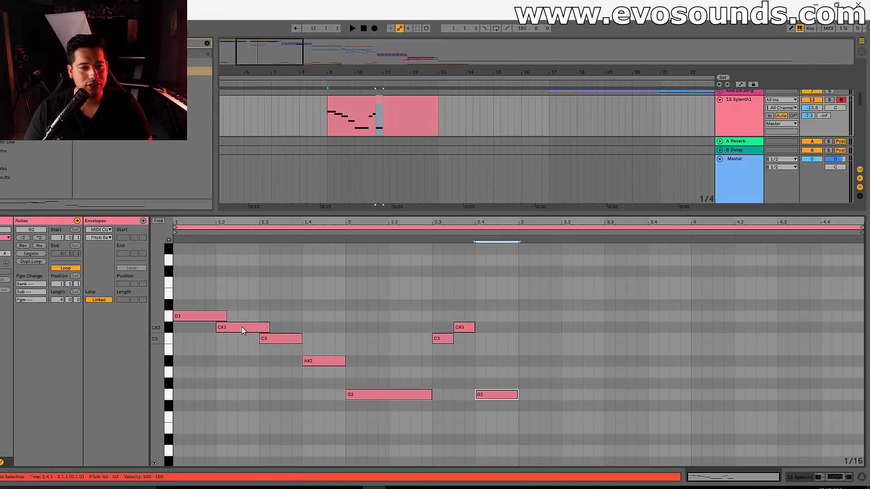
Return to Ableton Live, replace the C3 at beat 1.3 with a B2, and quantize it to the grid
{"action": "left_click_drag", "start_coordinate": [242, 327], "coordinate": [277, 344]}
{"action": "key", "text": "ctrl+d"}
{"action": "key", "text": "ctrl+z"}
{"action": "key", "text": "ctrl+z"}
{"action": "double_click", "coordinate": [274, 349]}
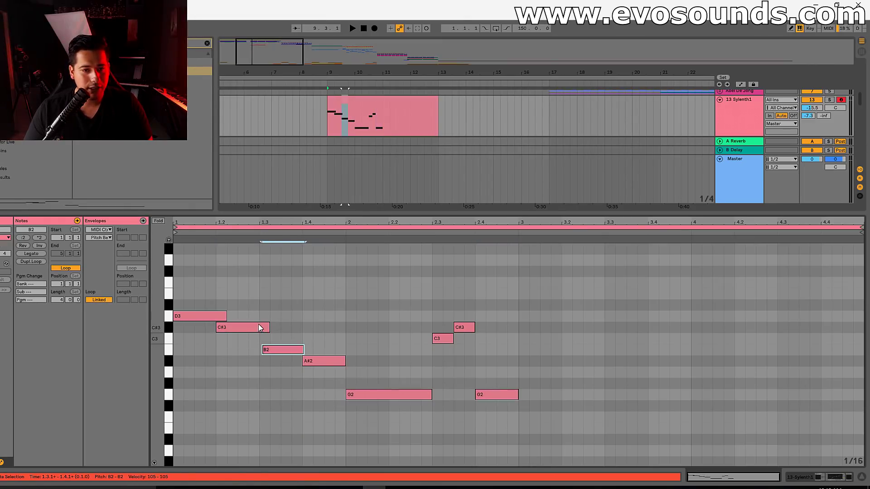
{"action": "key", "text": "ctrl+u"}
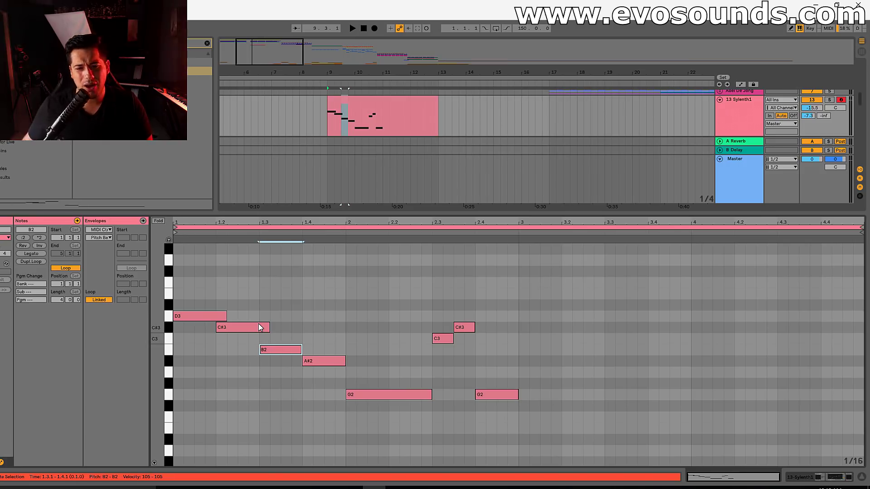
Try the second note a semitone lower, restore the C#3 and C3 pitches, and audition the notes of the descending run
{"action": "left_click", "coordinate": [259, 327]}
{"action": "key", "text": "Down"}
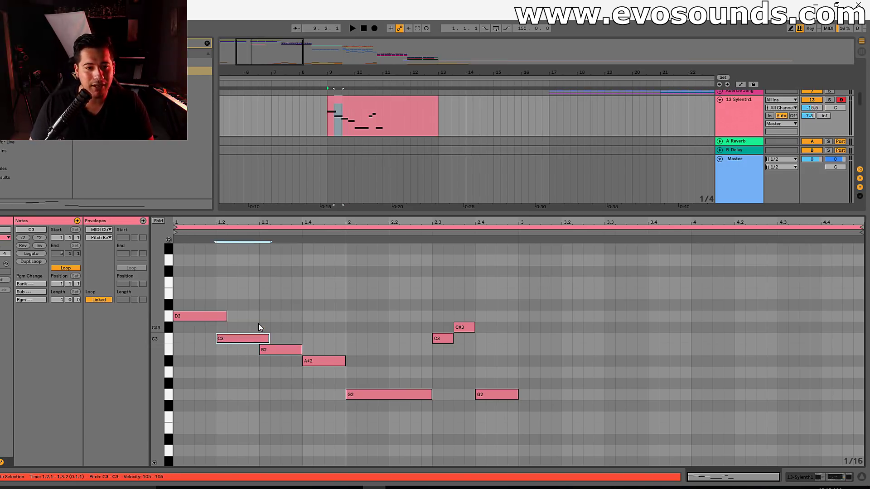
{"action": "key", "text": "Up"}
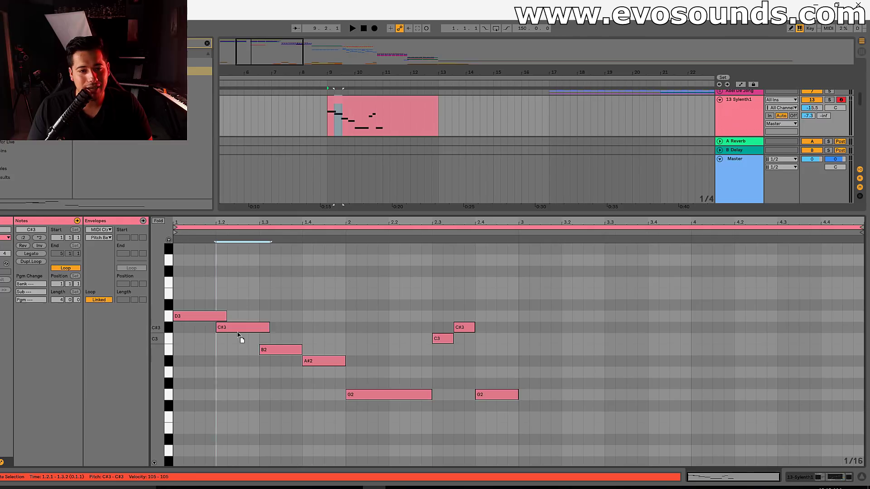
{"action": "left_click_drag", "start_coordinate": [265, 353], "coordinate": [266, 342]}
{"action": "left_click_drag", "start_coordinate": [213, 299], "coordinate": [267, 349]}
{"action": "left_click", "coordinate": [209, 314]}
{"action": "left_click", "coordinate": [227, 327]}
{"action": "left_click", "coordinate": [315, 361]}
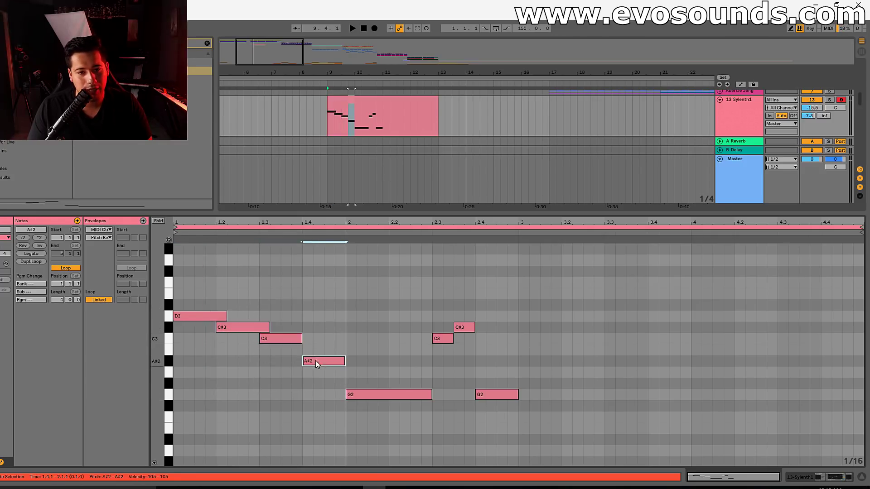
Change the second, third and fourth notes of the run to C3, B2 and G#2, and play the melody
{"action": "left_click_drag", "start_coordinate": [228, 330], "coordinate": [270, 349]}
{"action": "left_click", "coordinate": [317, 361]}
{"action": "left_click_drag", "start_coordinate": [316, 369], "coordinate": [316, 388]}
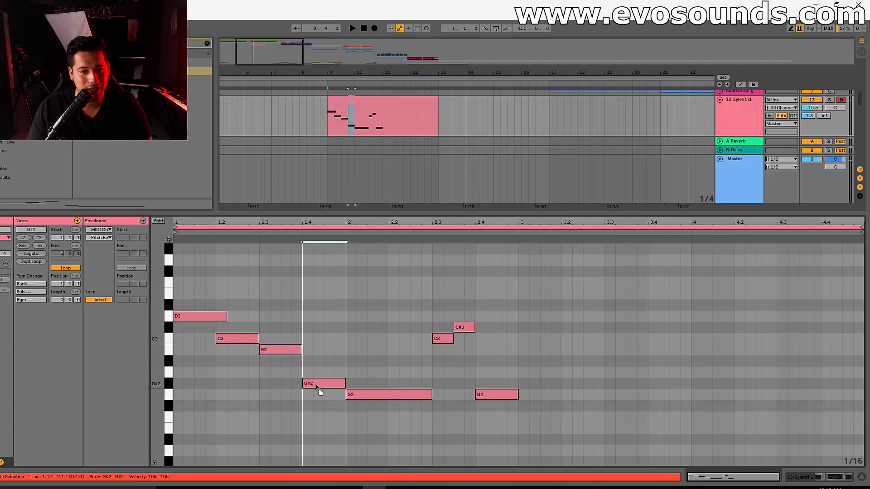
{"action": "key", "text": "space"}
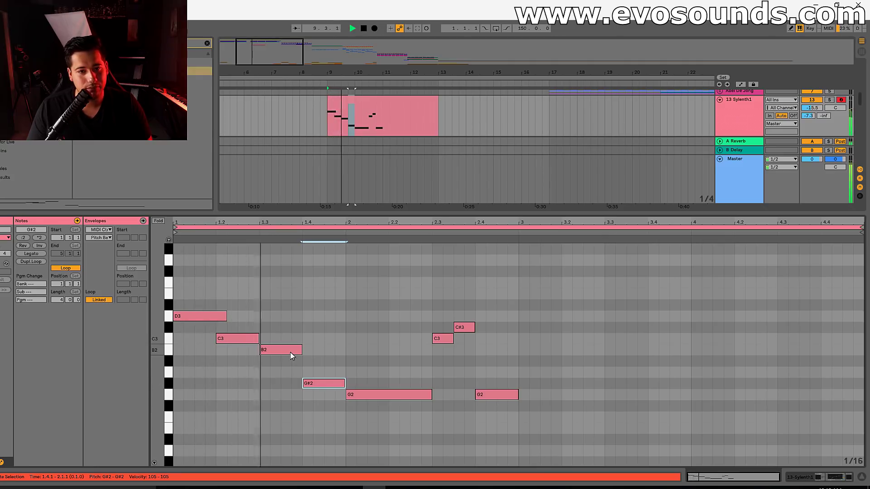
Replace the short C3 and C#3 notes at 2.3 with a G#2 overlapping both neighbouring G2 notes, and play the melody
{"action": "left_click_drag", "start_coordinate": [414, 353], "coordinate": [456, 320]}
{"action": "key", "text": "Delete"}
{"action": "key", "text": "space"}
{"action": "left_click", "coordinate": [428, 361]}
{"action": "double_click", "coordinate": [436, 384]}
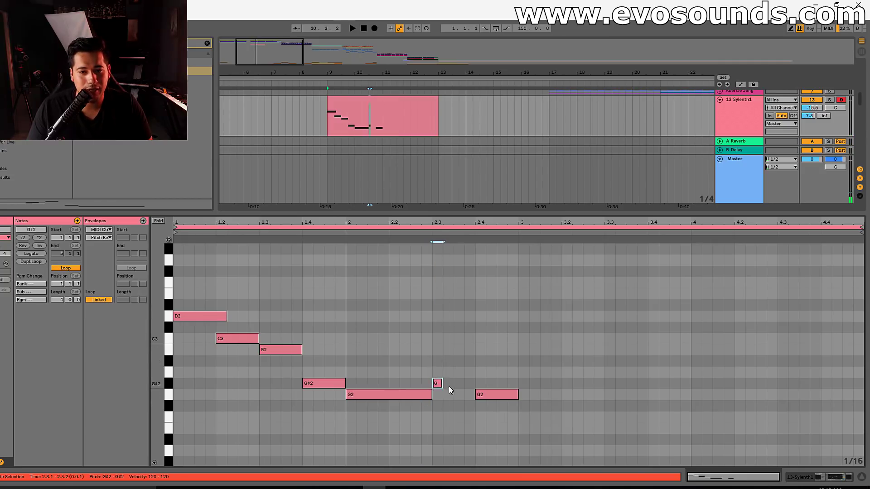
{"action": "left_click_drag", "start_coordinate": [430, 393], "coordinate": [484, 386]}
{"action": "key", "text": "space"}
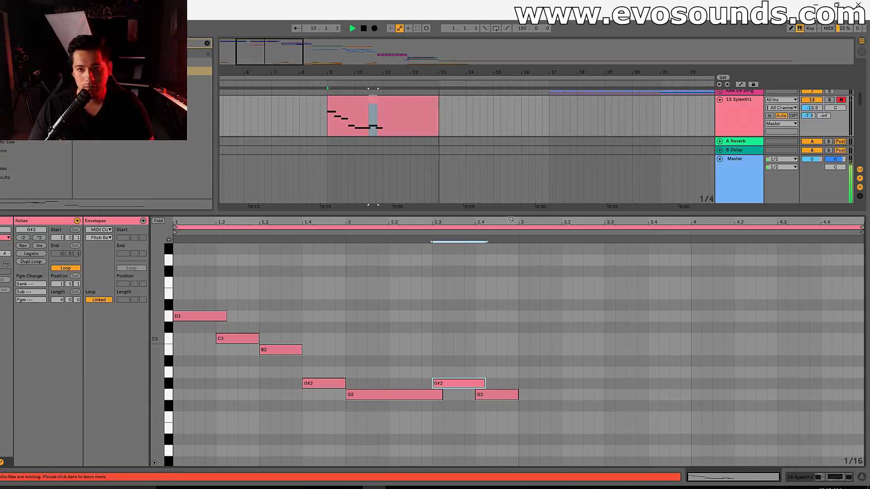
{"action": "key", "text": "space"}
Delete all the notes from the melody clip
{"action": "left_click_drag", "start_coordinate": [501, 242], "coordinate": [192, 472]}
{"action": "key", "text": "Delete"}
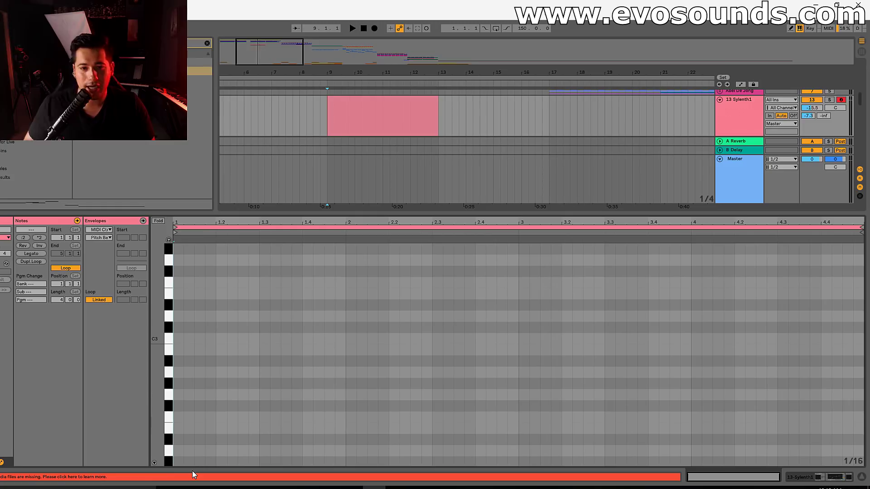
Draw a two-bar G2 note from the start of the clip and lower it one octave to G1
{"action": "left_click", "coordinate": [182, 395]}
{"action": "double_click", "coordinate": [179, 394]}
{"action": "left_click_drag", "start_coordinate": [183, 395], "coordinate": [518, 395]}
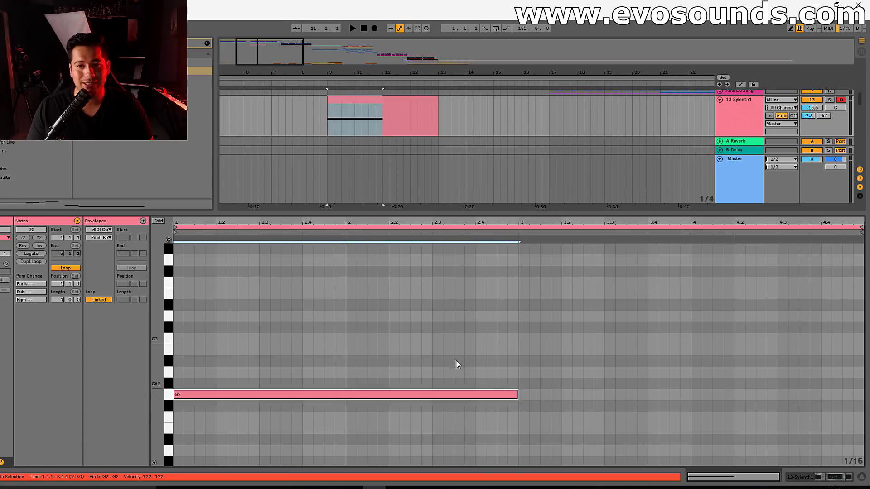
{"action": "scroll", "coordinate": [235, 384], "scroll_direction": "down", "scroll_amount": 3}
{"action": "left_click_drag", "start_coordinate": [214, 354], "coordinate": [217, 446]}
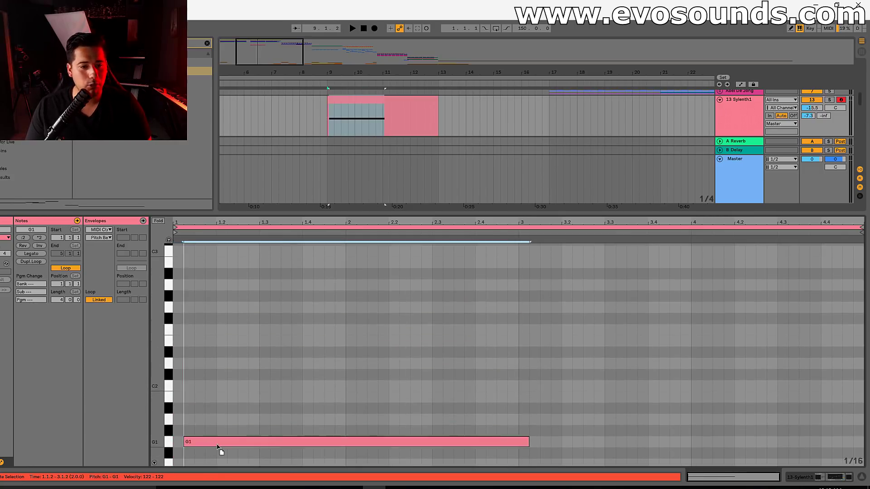
Open the Sylenth1 synth to view its current lead preset, and close it again
{"action": "left_click", "coordinate": [643, 116]}
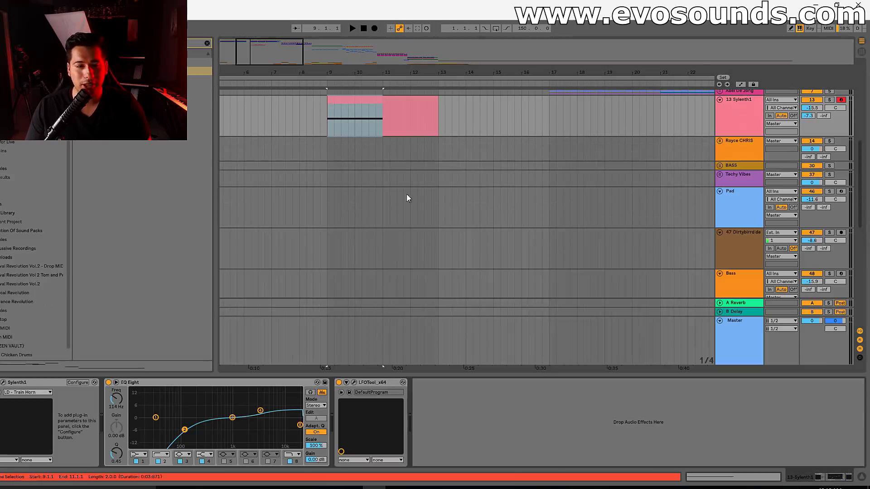
{"action": "left_click", "coordinate": [3, 383]}
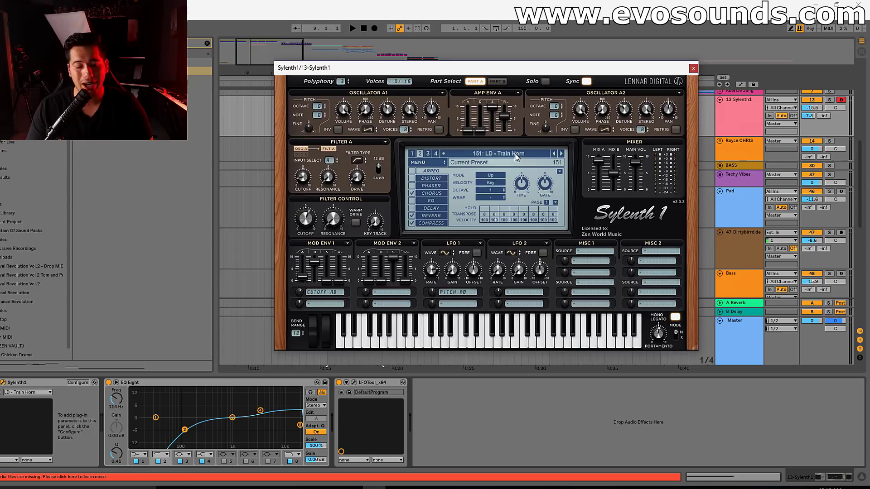
{"action": "left_click", "coordinate": [693, 69]}
Play the G1 note with the drums from late in bar 7, set the Sylenth1 track volume to -14.3, and reopen the note clip
{"action": "scroll", "coordinate": [357, 181], "scroll_direction": "up", "scroll_amount": 5}
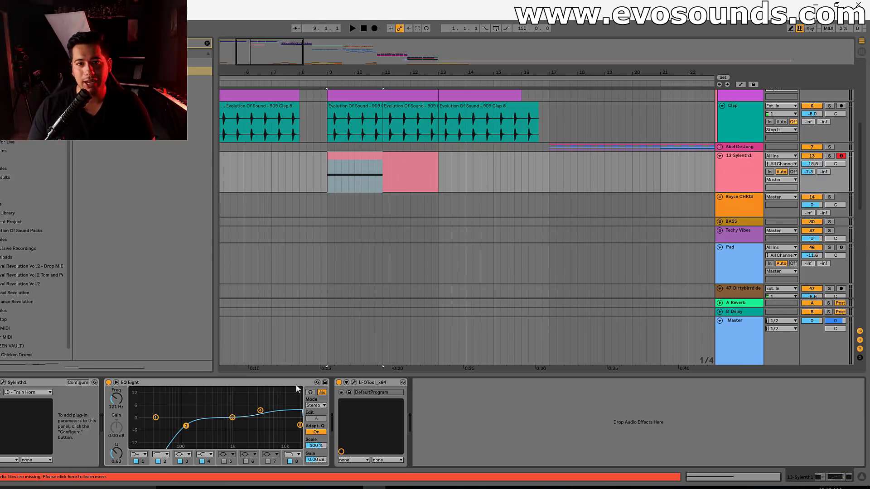
{"action": "scroll", "coordinate": [313, 210], "scroll_direction": "up", "scroll_amount": 2}
{"action": "left_click", "coordinate": [292, 198]}
{"action": "key", "text": "space"}
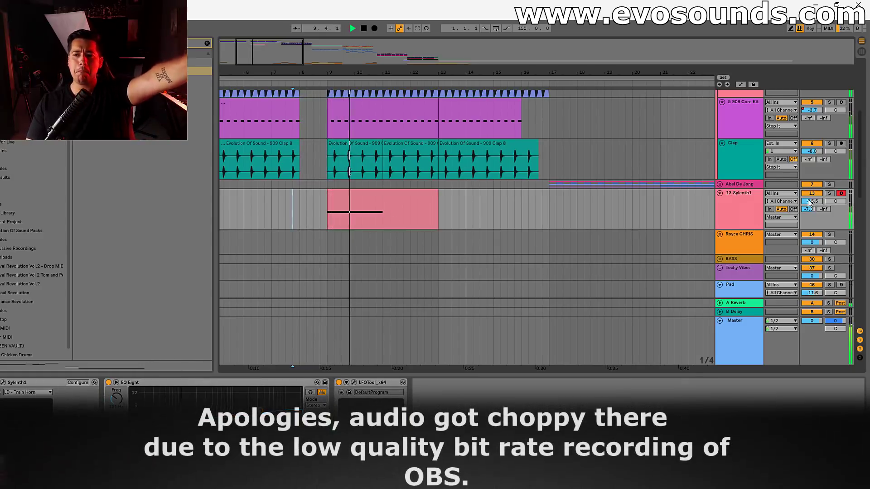
{"action": "left_click", "coordinate": [421, 192]}
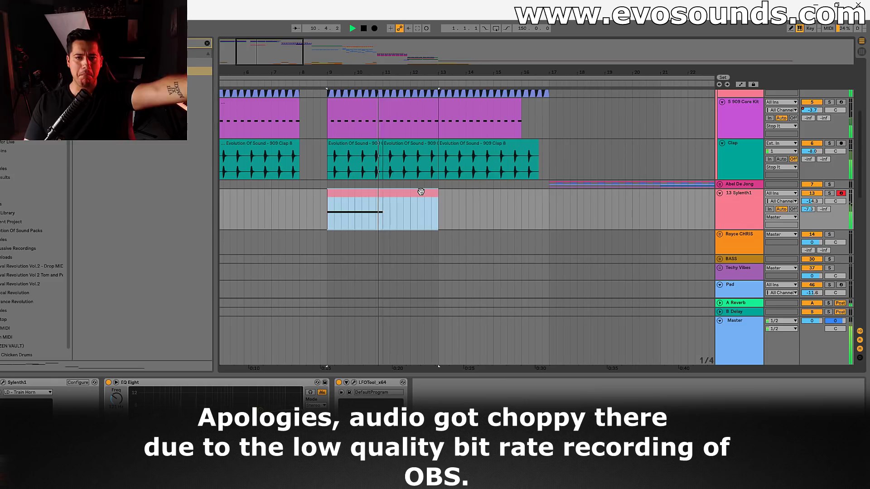
{"action": "double_click", "coordinate": [409, 192]}
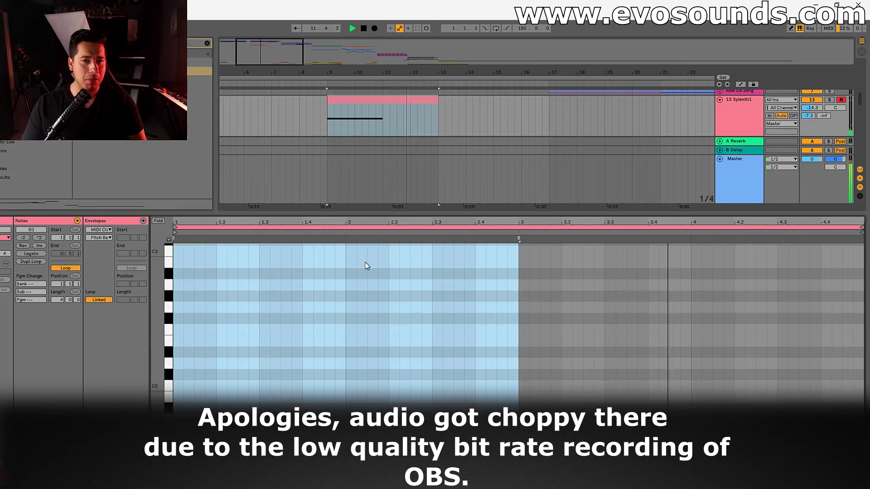
{"action": "scroll", "coordinate": [442, 365], "scroll_direction": "down", "scroll_amount": 1}
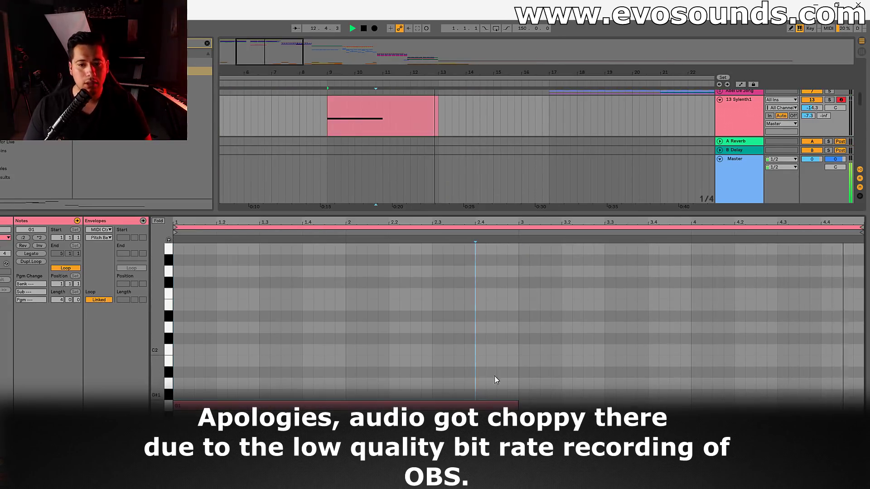
{"action": "left_click", "coordinate": [413, 103]}
{"action": "key", "text": "space"}
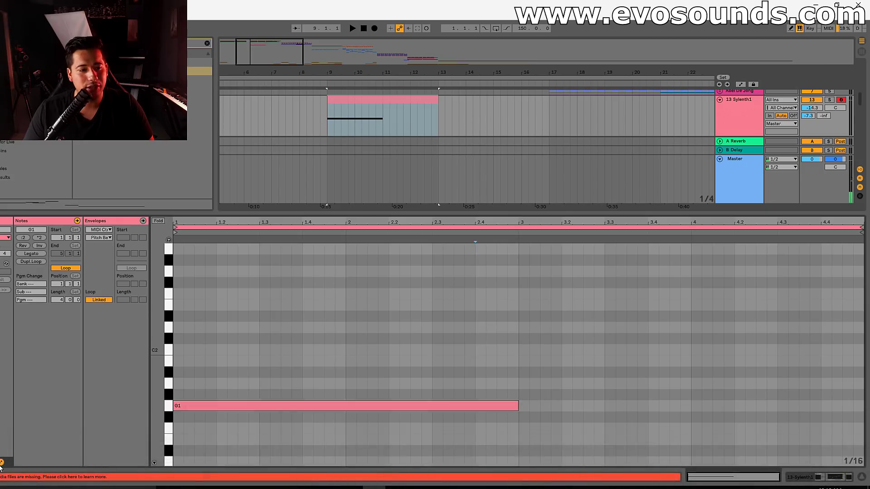
Draw a pitch bend envelope that rises from bar 2 to bar 3, holds until bar 4 and drops back, and play it
{"action": "left_click", "coordinate": [329, 354]}
{"action": "left_click_drag", "start_coordinate": [505, 354], "coordinate": [508, 293]}
{"action": "left_click", "coordinate": [687, 293]}
{"action": "left_click_drag", "start_coordinate": [707, 295], "coordinate": [687, 349]}
{"action": "key", "text": "space"}
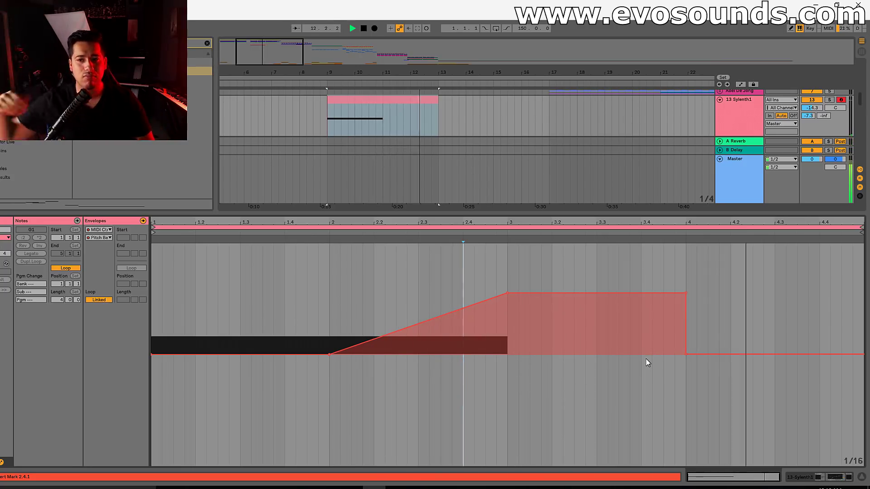
{"action": "key", "text": "space"}
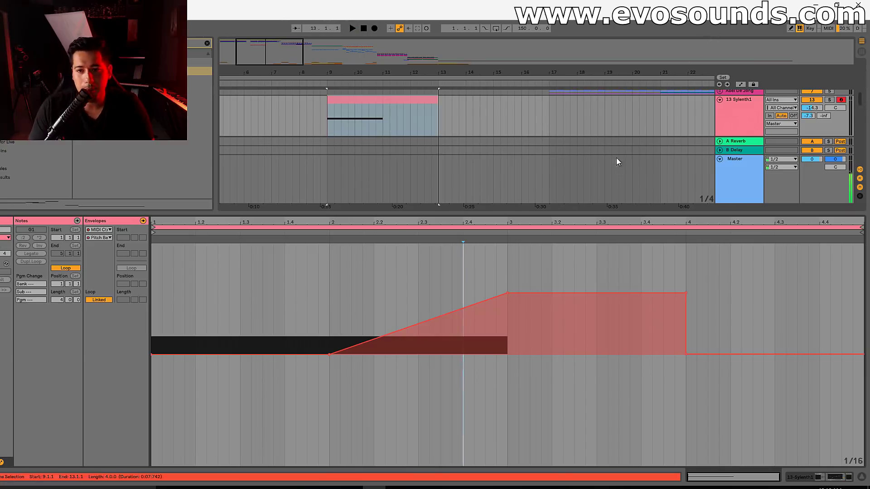
Delete the pitch bend breakpoints at bars 3 and 4 to flatten the envelope, and leave the envelope editor
{"action": "left_click", "coordinate": [508, 293]}
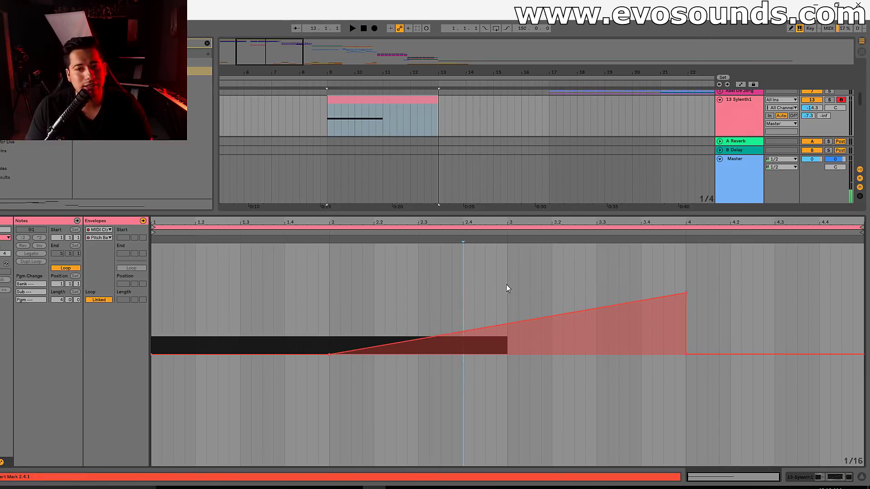
{"action": "left_click", "coordinate": [686, 294]}
{"action": "left_click_drag", "start_coordinate": [496, 218], "coordinate": [495, 375]}
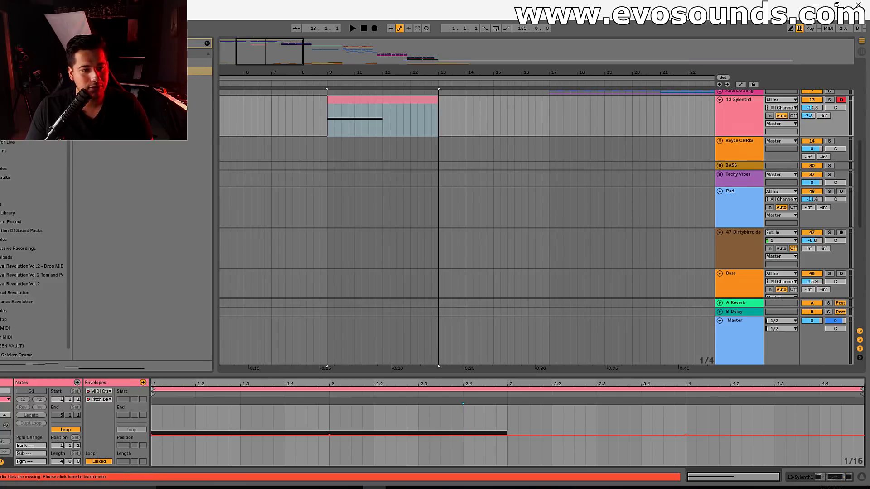
{"action": "left_click", "coordinate": [143, 382]}
{"action": "left_click_drag", "start_coordinate": [273, 375], "coordinate": [288, 256]}
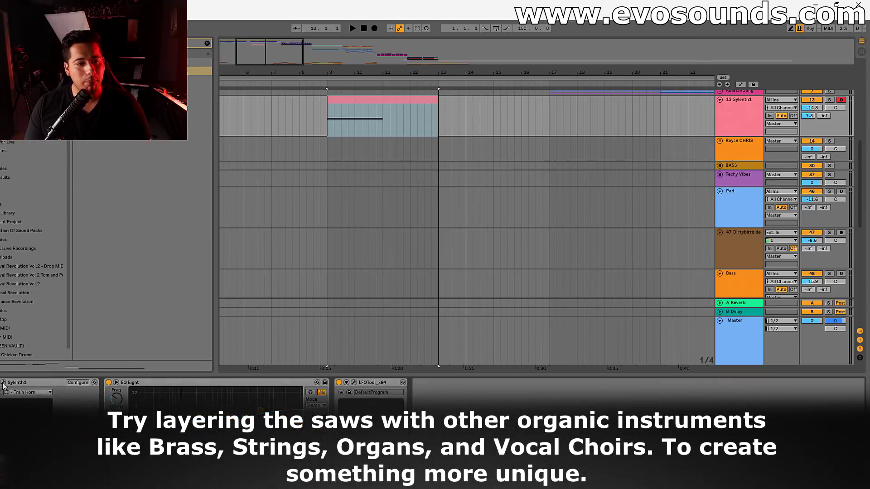
Review the oscillator settings of the Train Horn patch in Sylenth1, and close the synth
{"action": "left_click", "coordinate": [3, 384]}
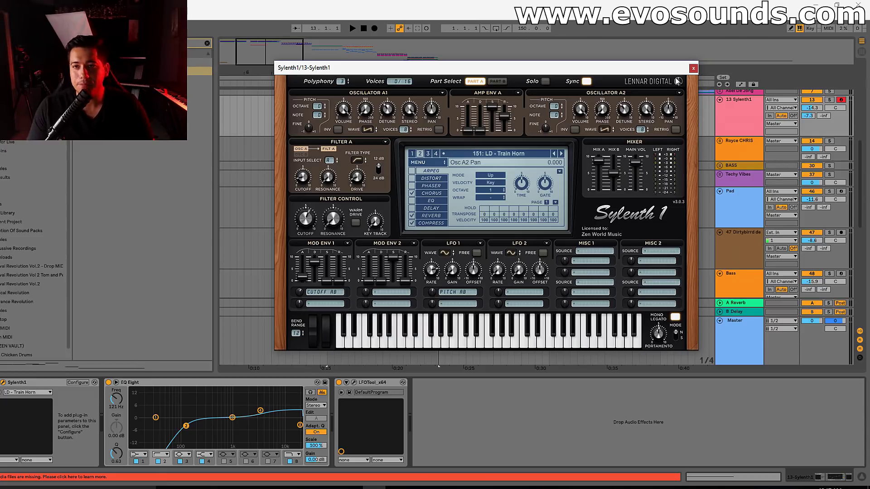
{"action": "left_click", "coordinate": [693, 70]}
{"action": "scroll", "coordinate": [490, 276], "scroll_direction": "up", "scroll_amount": 4}
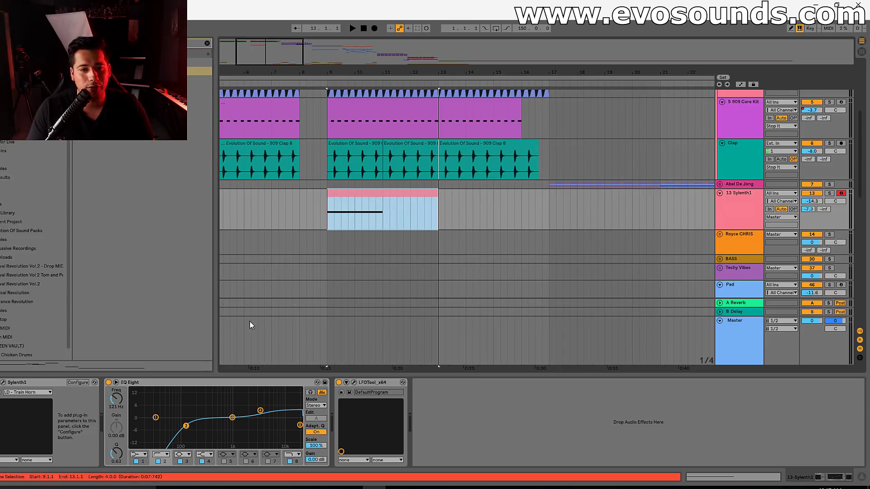
Load preset 113: LD - Cobzaru 8 BIT into Sylenth1 and move the synth window clear of the arrangement
{"action": "left_click", "coordinate": [3, 383]}
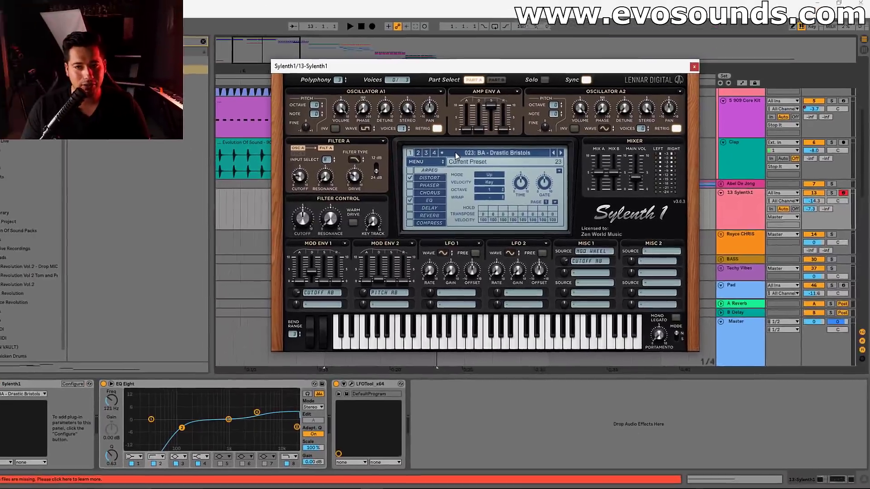
{"action": "left_click", "coordinate": [458, 154]}
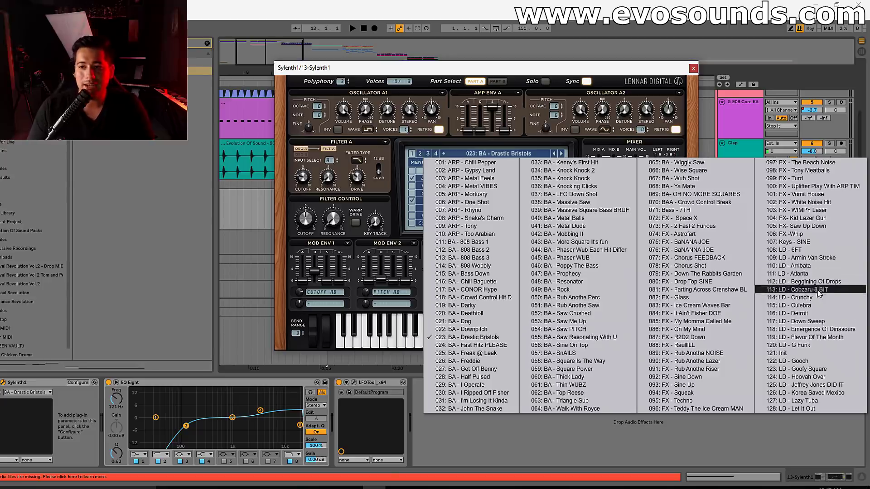
{"action": "left_click", "coordinate": [813, 290]}
{"action": "left_click_drag", "start_coordinate": [491, 67], "coordinate": [468, 330]}
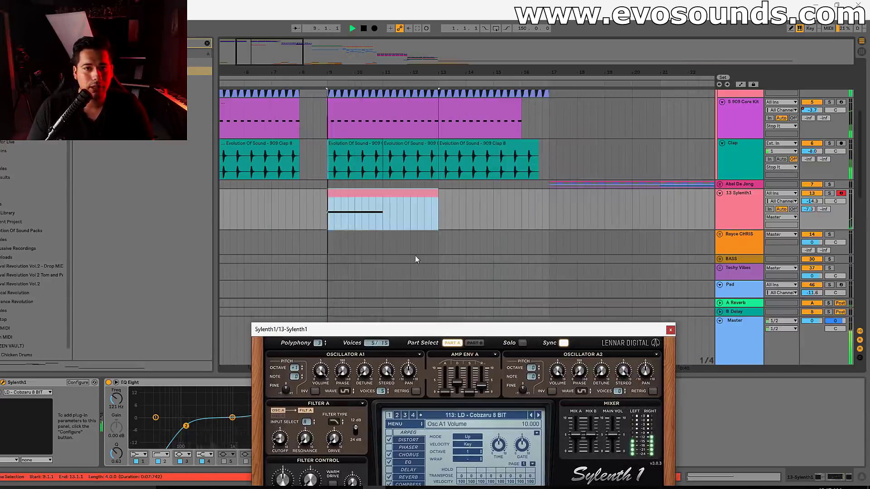
Solo the Sylenth1 track, set its volume to -6.7 and audition the note
{"action": "left_click", "coordinate": [829, 193]}
{"action": "key", "text": "space"}
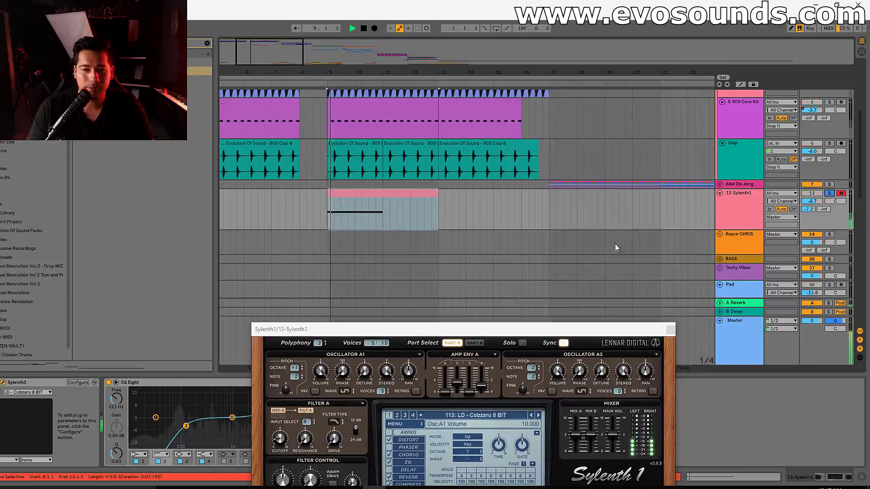
{"action": "key", "text": "space"}
Raise the clip's G1 note one octave to G2 and play it with the new patch
{"action": "double_click", "coordinate": [370, 196]}
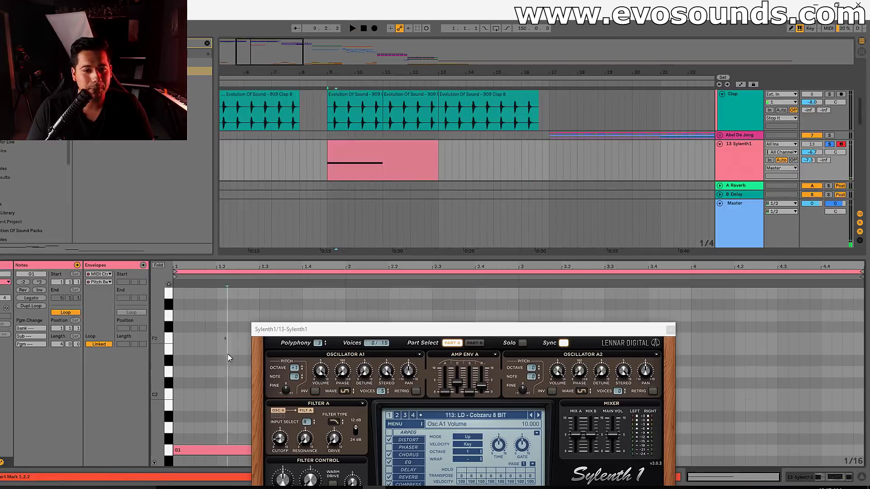
{"action": "left_click", "coordinate": [221, 450]}
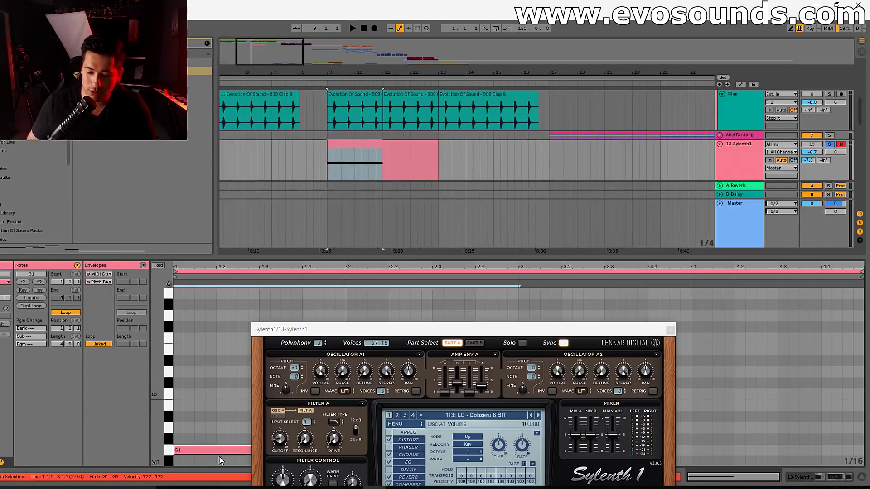
{"action": "key", "text": "shift+Up"}
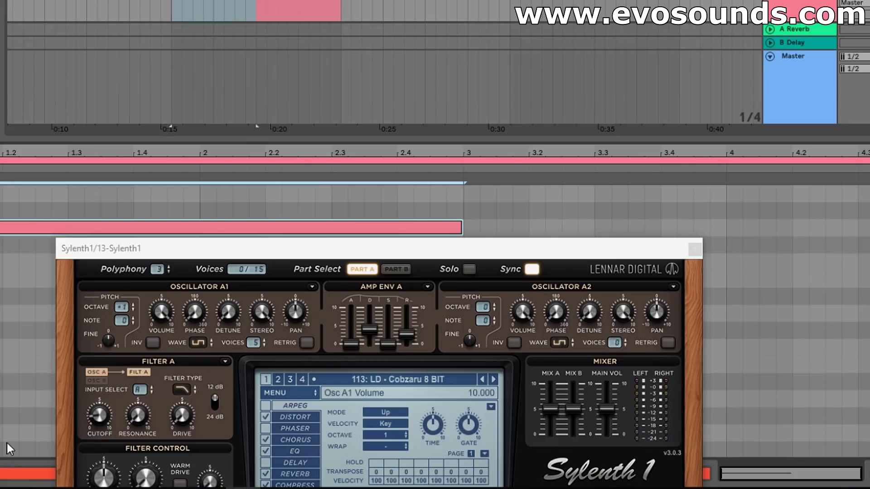
{"action": "left_click", "coordinate": [16, 186]}
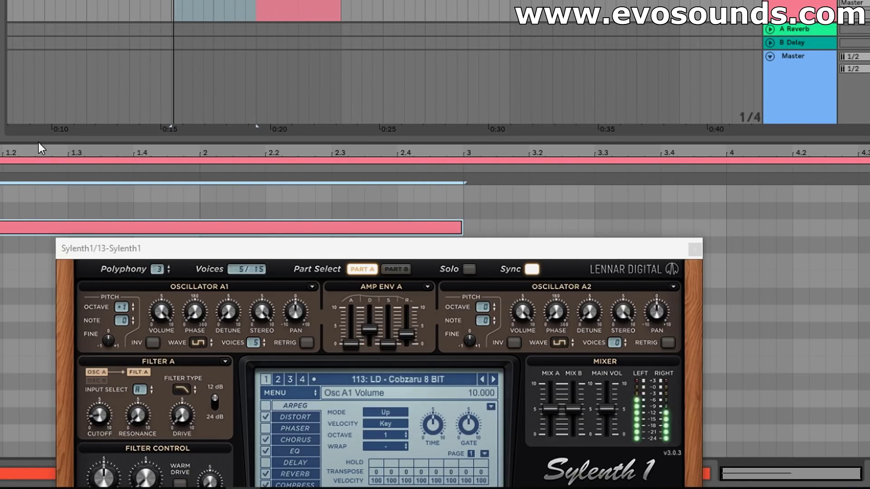
Raise the sustain of Amp Env A and Mod Env 1 to near the maximum and audition the sustained note
{"action": "left_click_drag", "start_coordinate": [387, 344], "coordinate": [387, 308]}
{"action": "left_click", "coordinate": [392, 270]}
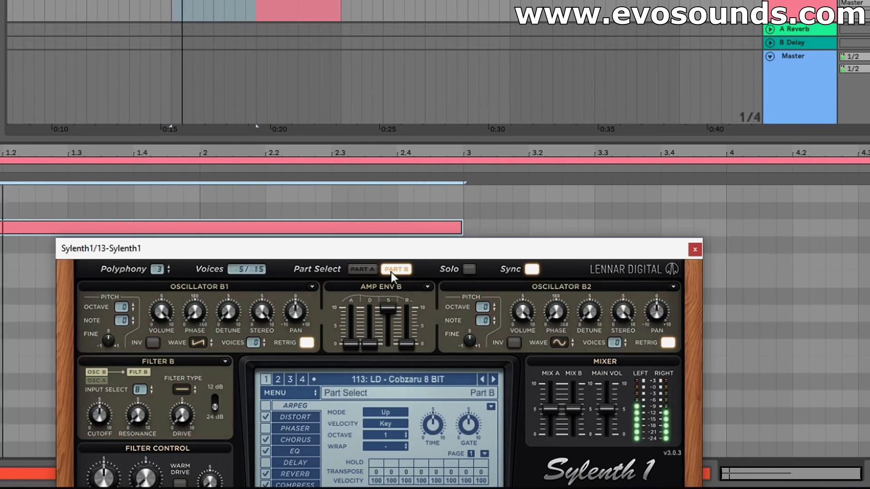
{"action": "left_click", "coordinate": [360, 270]}
{"action": "left_click_drag", "start_coordinate": [366, 249], "coordinate": [399, 109]}
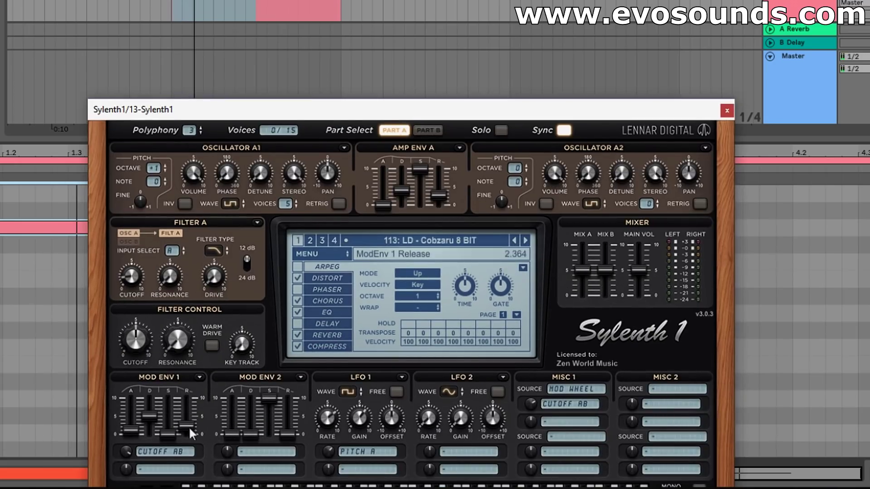
{"action": "left_click_drag", "start_coordinate": [168, 414], "coordinate": [169, 395]}
{"action": "key", "text": "space"}
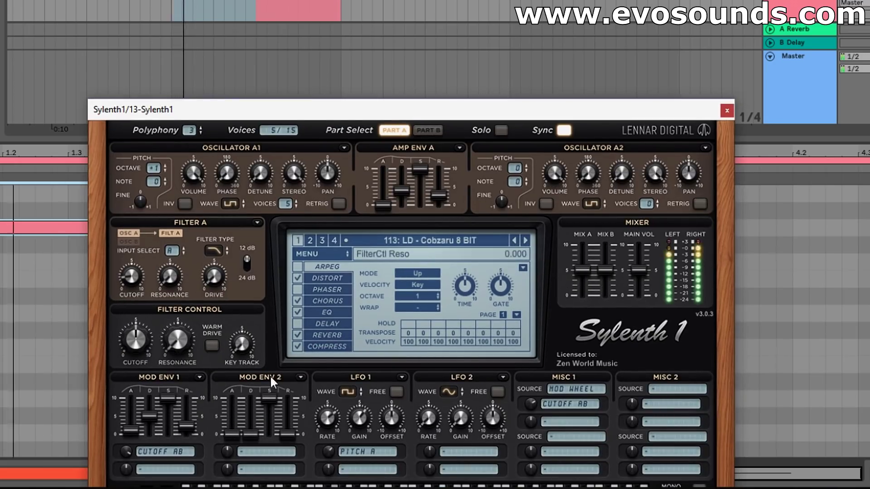
{"action": "key", "text": "space"}
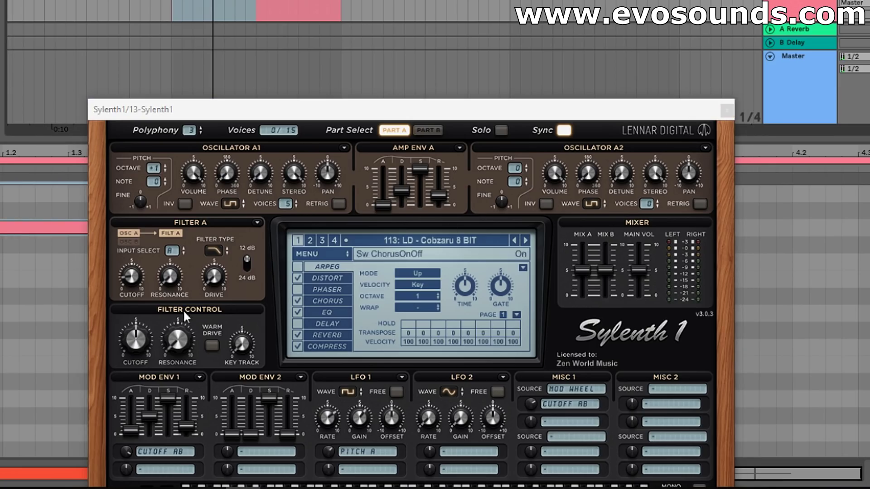
Set the LFO 2 wave to Saw and assign its first destination to Cutoff B
{"action": "left_click_drag", "start_coordinate": [292, 102], "coordinate": [280, 3]}
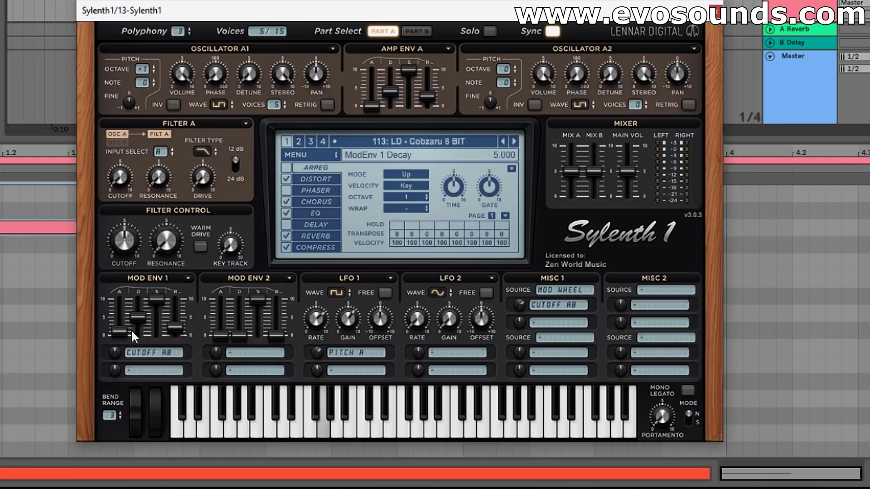
{"action": "left_click", "coordinate": [438, 293]}
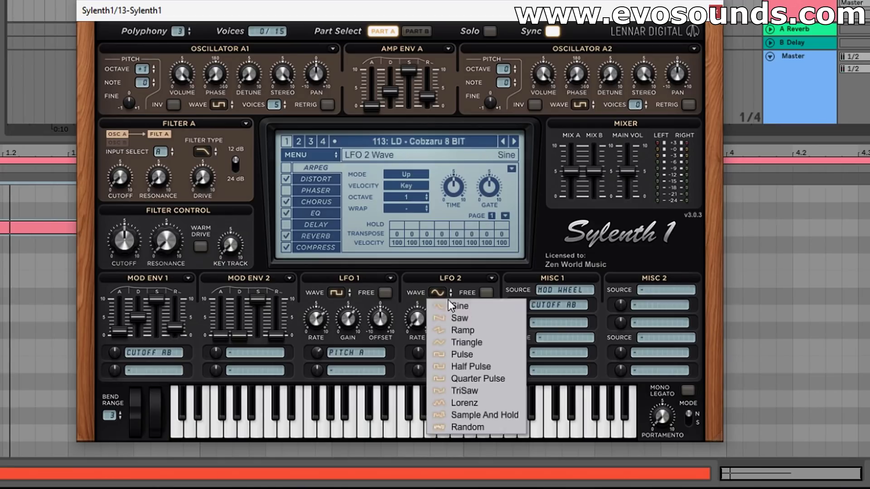
{"action": "left_click", "coordinate": [468, 316]}
{"action": "left_click", "coordinate": [456, 353]}
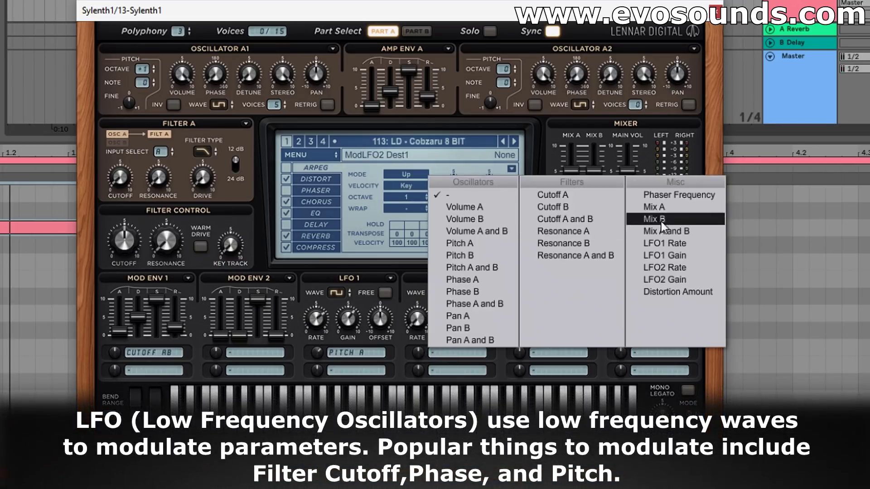
{"action": "left_click", "coordinate": [553, 207]}
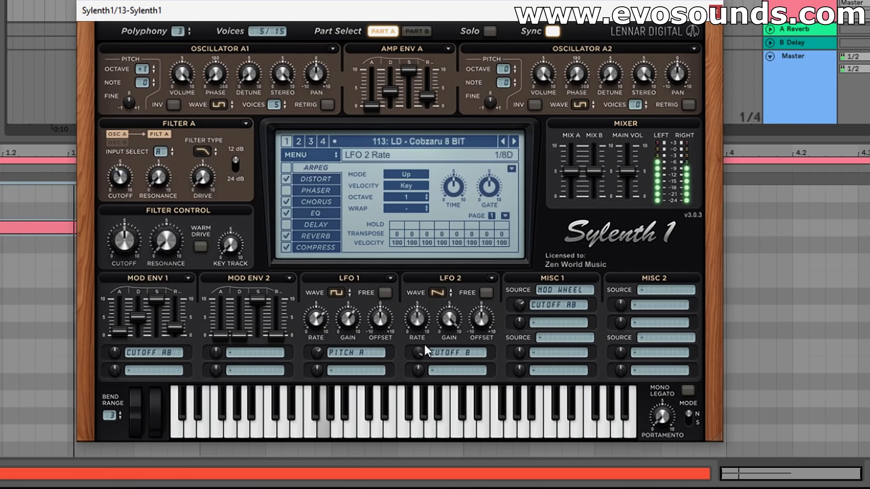
Reassign LFO 2 to Cutoff A and B and set its rate to 1/64D
{"action": "left_click", "coordinate": [445, 352]}
{"action": "left_click", "coordinate": [566, 216]}
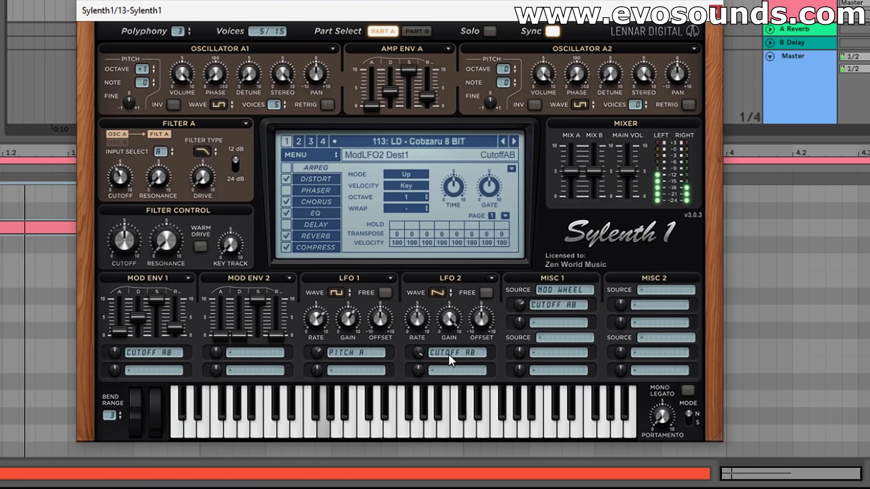
{"action": "left_click_drag", "start_coordinate": [435, 295], "coordinate": [450, 264]}
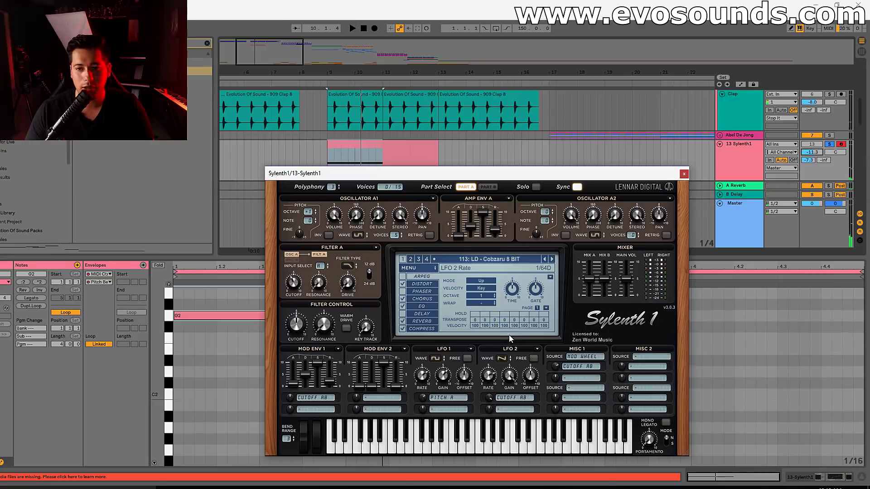
Show automation and ramp Sylenth1's LFO 2 Rate down to its minimum between bars 9 and 11, and play it
{"action": "left_click_drag", "start_coordinate": [510, 337], "coordinate": [511, 336]}
{"action": "left_click_drag", "start_coordinate": [559, 173], "coordinate": [619, 261]}
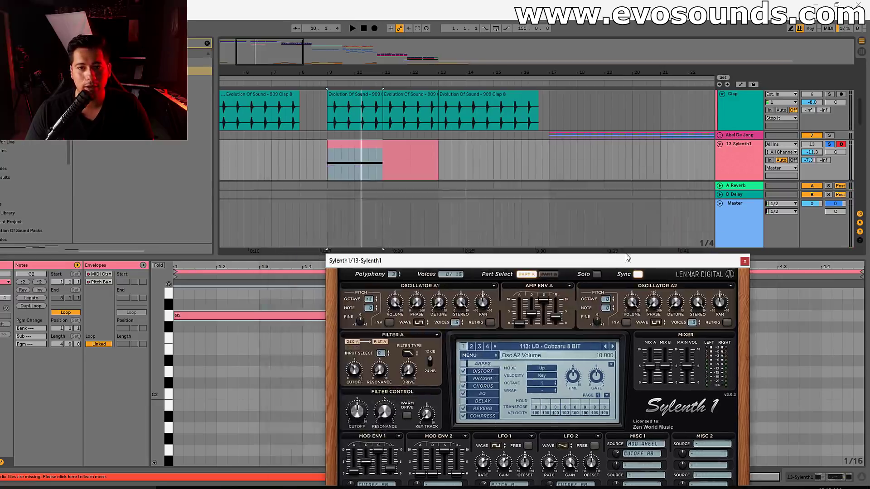
{"action": "key", "text": "a"}
{"action": "left_click_drag", "start_coordinate": [326, 158], "coordinate": [382, 179]}
{"action": "key", "text": "space"}
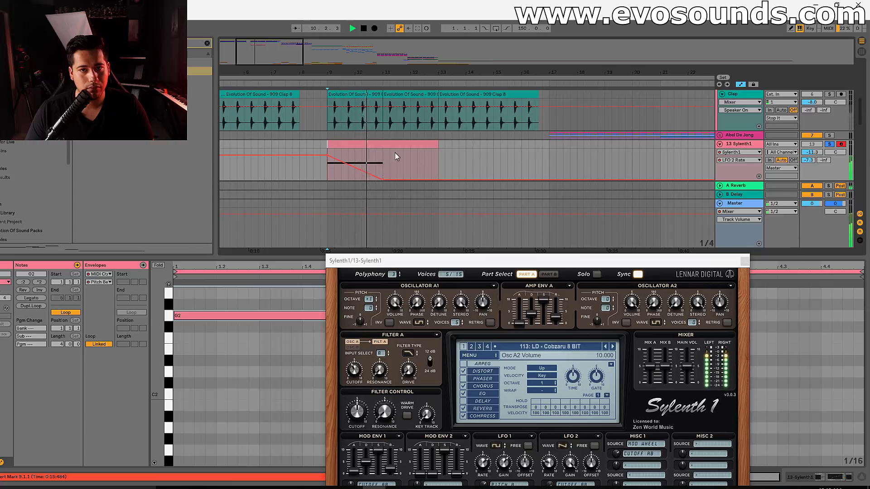
Play the section from bar 7 and raise the Sylenth1 track volume to -9.0
{"action": "left_click", "coordinate": [286, 172]}
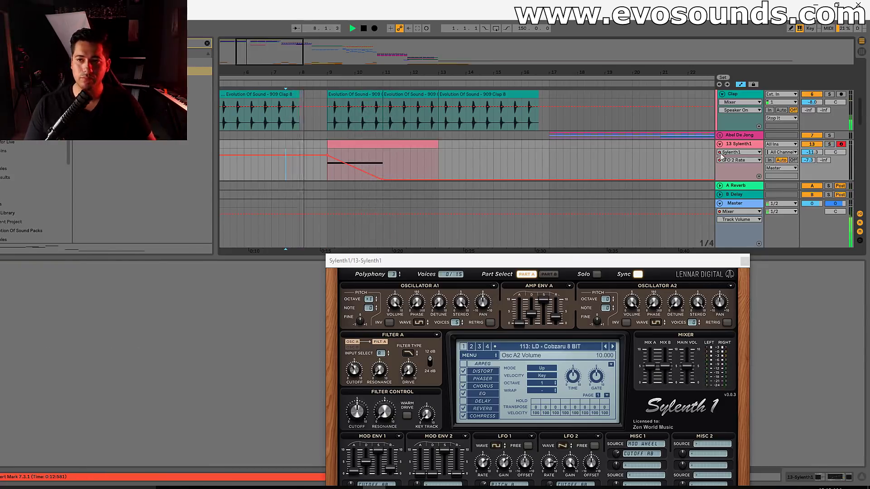
{"action": "left_click_drag", "start_coordinate": [810, 152], "coordinate": [811, 149]}
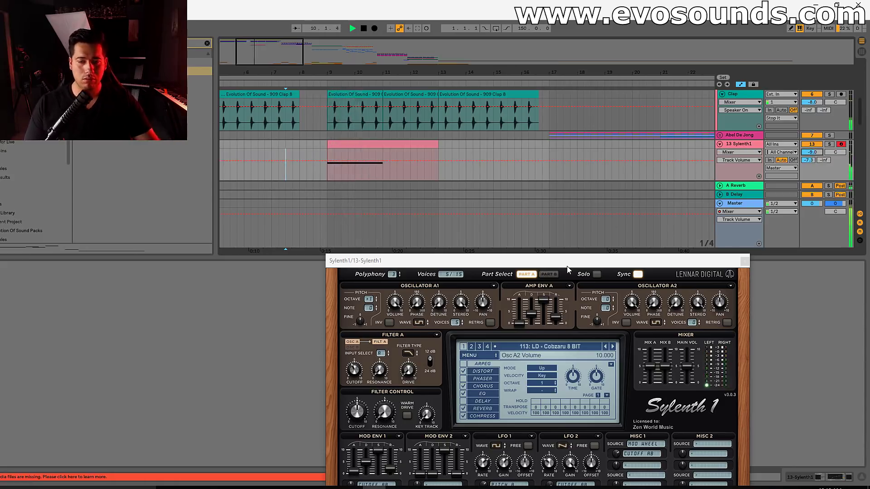
{"action": "key", "text": "space"}
Extend the LFO 2 Rate ramp so it reaches 0.00 at bar 13, and play it
{"action": "left_click_drag", "start_coordinate": [584, 262], "coordinate": [571, 206]}
{"action": "left_click", "coordinate": [537, 414]}
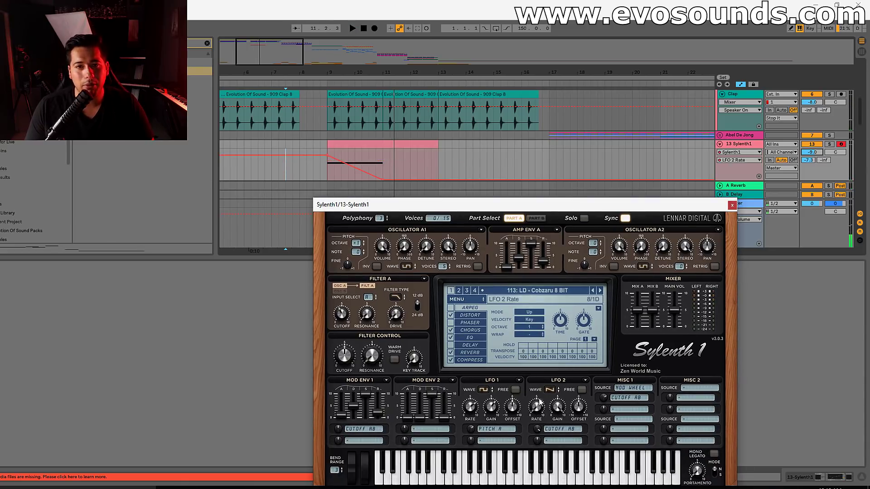
{"action": "left_click_drag", "start_coordinate": [383, 180], "coordinate": [438, 180]}
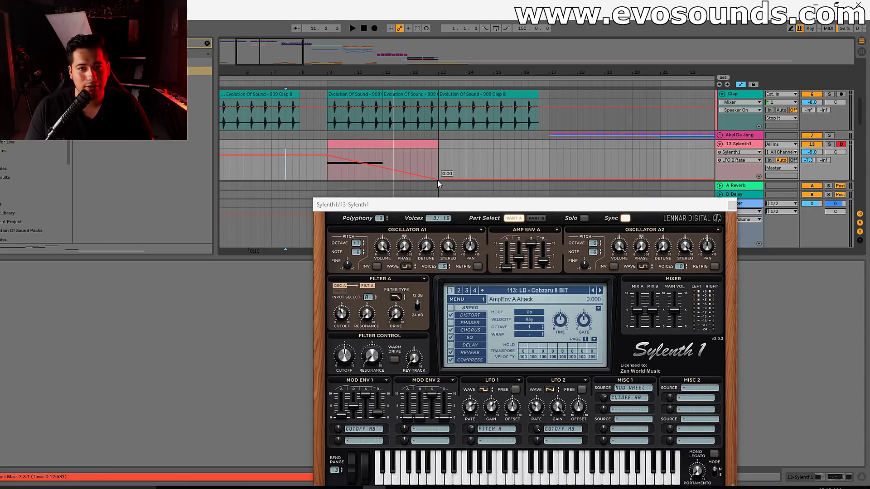
{"action": "left_click", "coordinate": [323, 175]}
{"action": "key", "text": "space"}
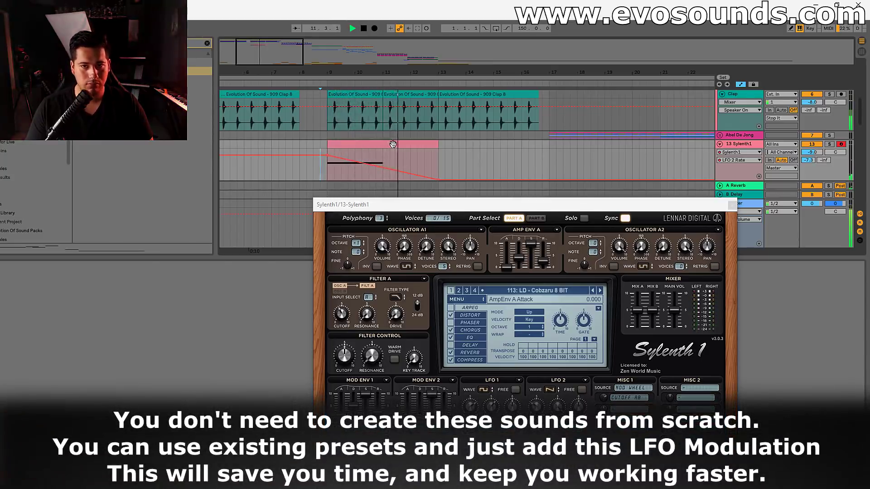
Open the Sylenth1 clip's envelopes and try a pitch bend falling from 7712 at bar 1 to zero at bar 4, and play it
{"action": "double_click", "coordinate": [393, 144]}
{"action": "left_click", "coordinate": [143, 265]}
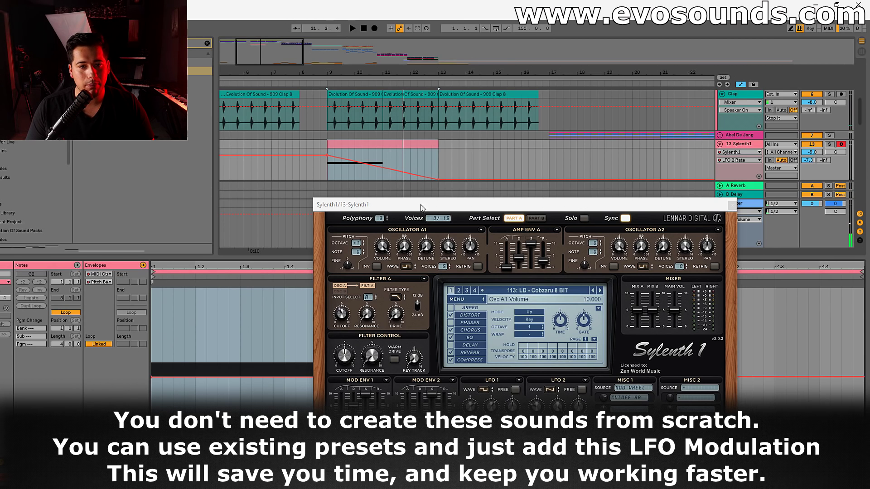
{"action": "left_click_drag", "start_coordinate": [421, 204], "coordinate": [582, 352]}
{"action": "left_click", "coordinate": [329, 377]}
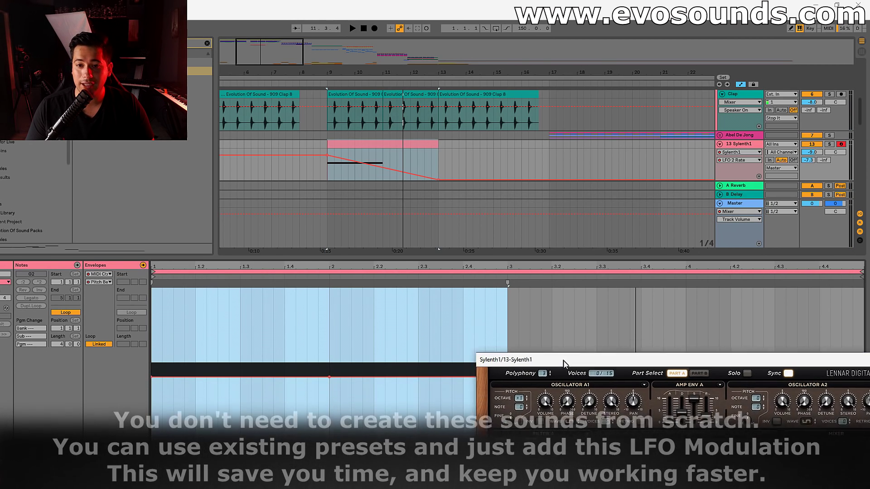
{"action": "left_click_drag", "start_coordinate": [330, 377], "coordinate": [154, 293]}
{"action": "key", "text": "space"}
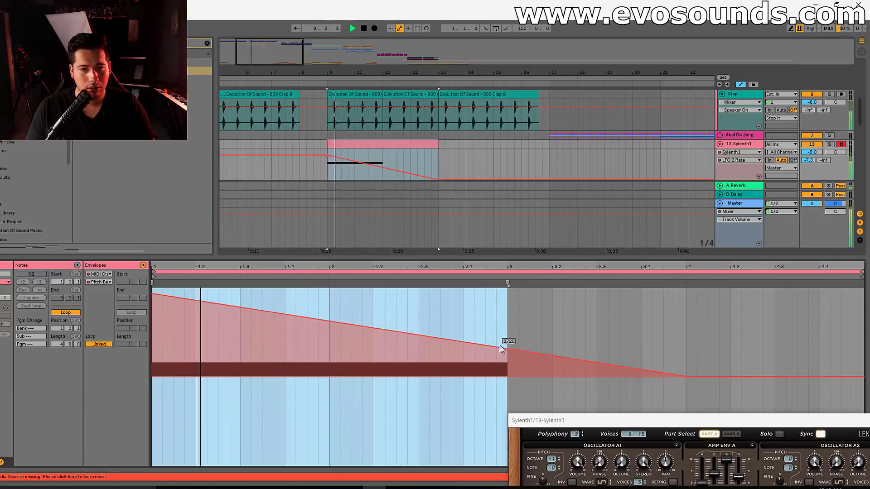
Set the Sylenth1 track volume to -11.6, bring the LFO 2 Rate automation back into view and close the synth window
{"action": "left_click_drag", "start_coordinate": [629, 421], "coordinate": [411, 254]}
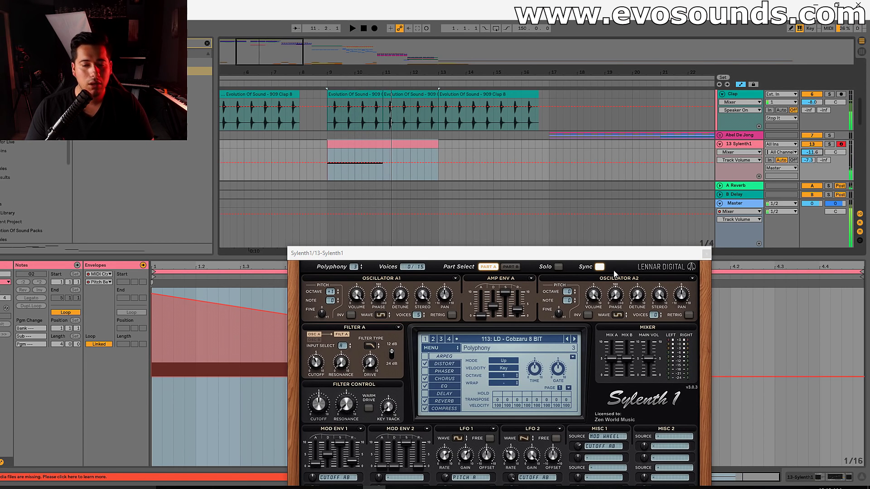
{"action": "left_click_drag", "start_coordinate": [586, 254], "coordinate": [558, 179]}
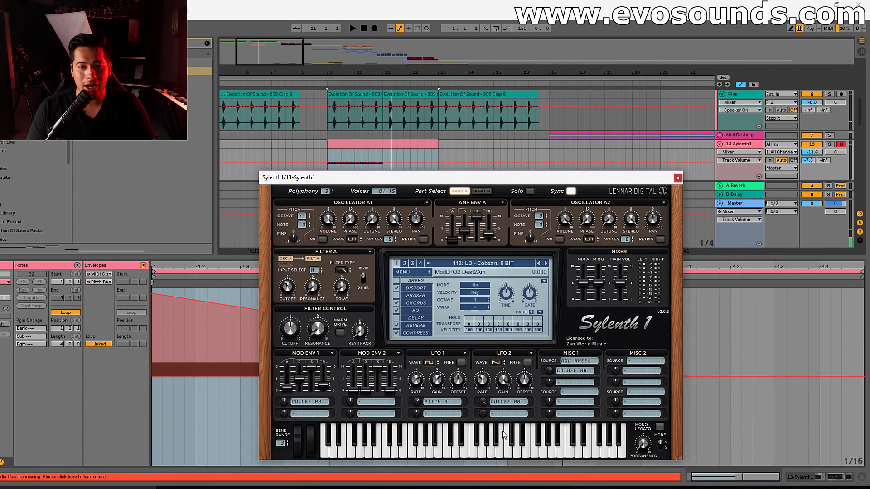
{"action": "left_click", "coordinate": [490, 384]}
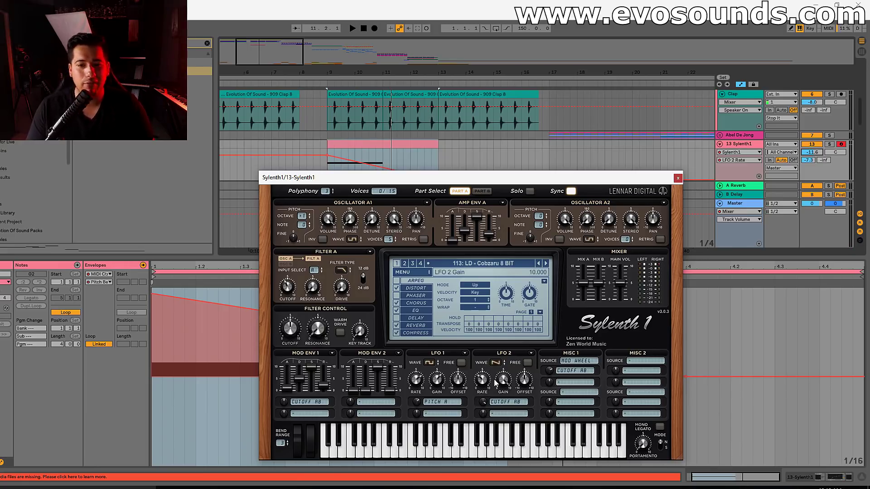
{"action": "left_click", "coordinate": [678, 178]}
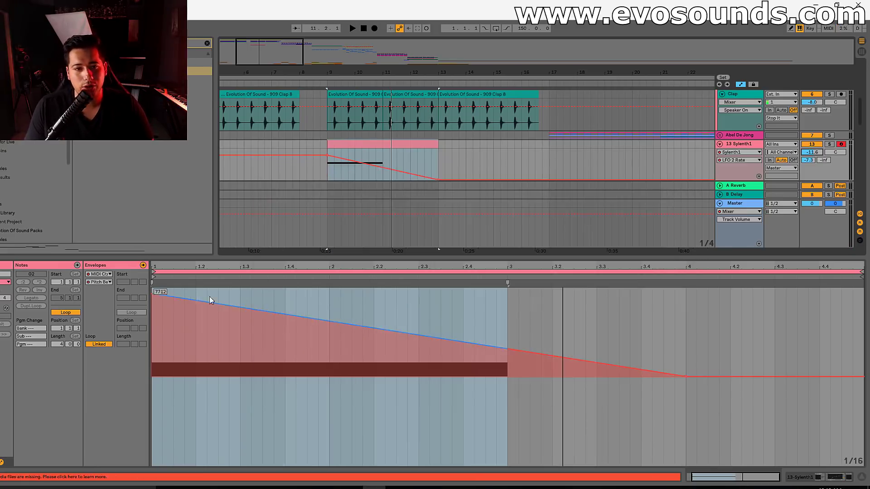
Replace the falling pitch bend with a dip from bar 1 to its lowest point at bar 2, returning to zero at bar 3, and play it
{"action": "left_click", "coordinate": [154, 297]}
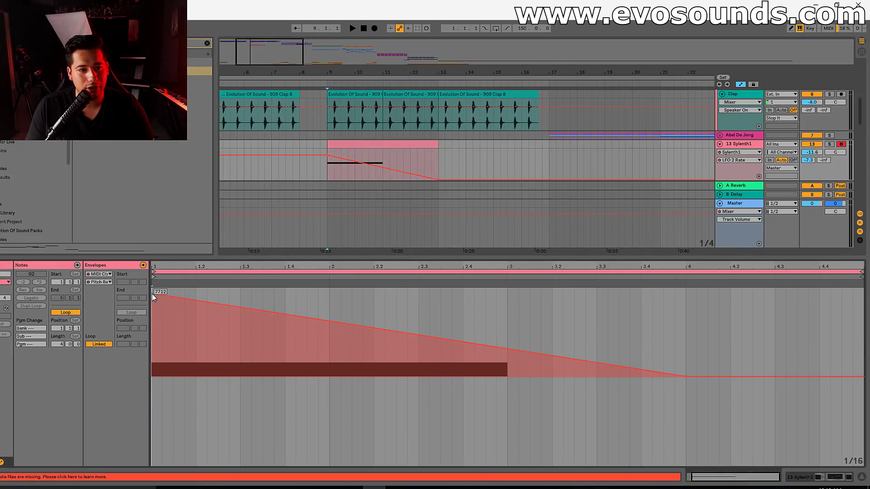
{"action": "scroll", "coordinate": [152, 295], "scroll_direction": "up", "scroll_amount": 2}
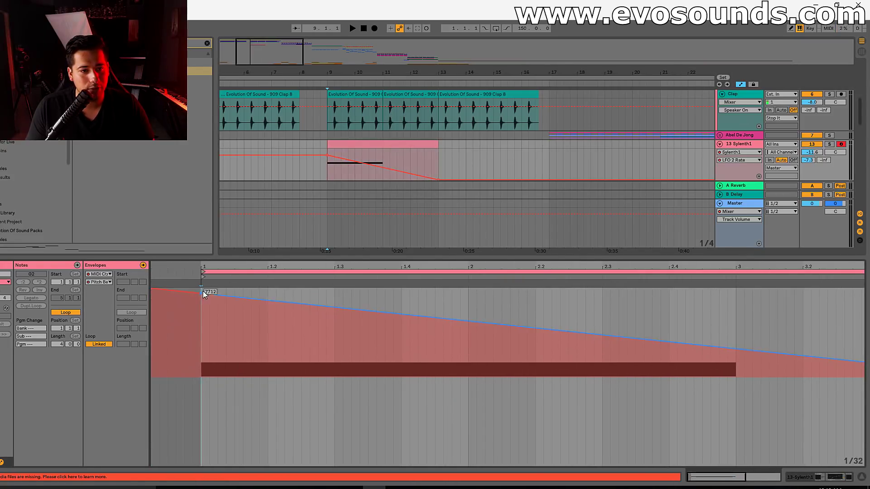
{"action": "left_click", "coordinate": [153, 289]}
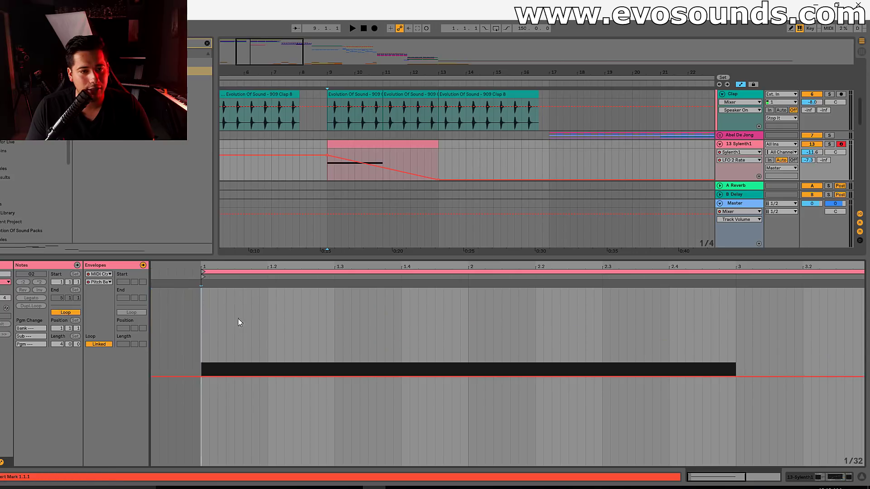
{"action": "left_click_drag", "start_coordinate": [242, 377], "coordinate": [468, 447]}
{"action": "left_click_drag", "start_coordinate": [737, 415], "coordinate": [735, 376]}
{"action": "key", "text": "space"}
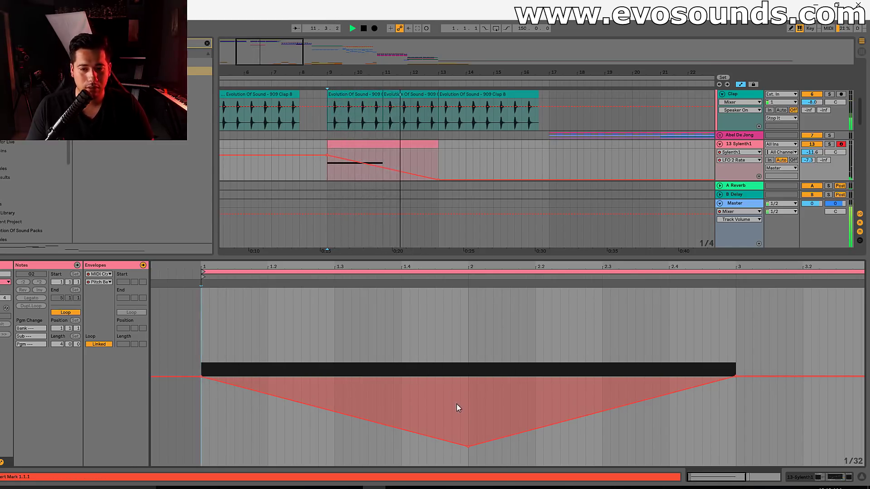
Move the pitch bend's bar 2 point up to the maximum so the note rises and falls during playback
{"action": "left_click_drag", "start_coordinate": [468, 446], "coordinate": [468, 292]}
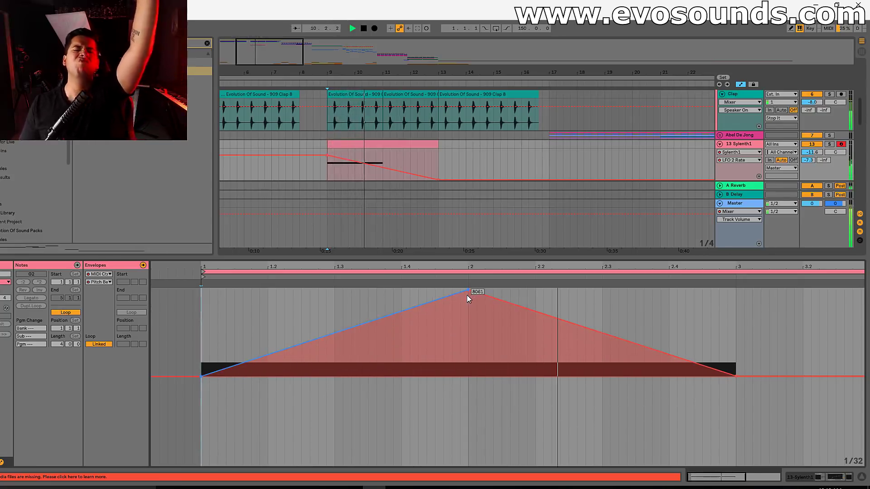
{"action": "left_click_drag", "start_coordinate": [466, 295], "coordinate": [467, 289]}
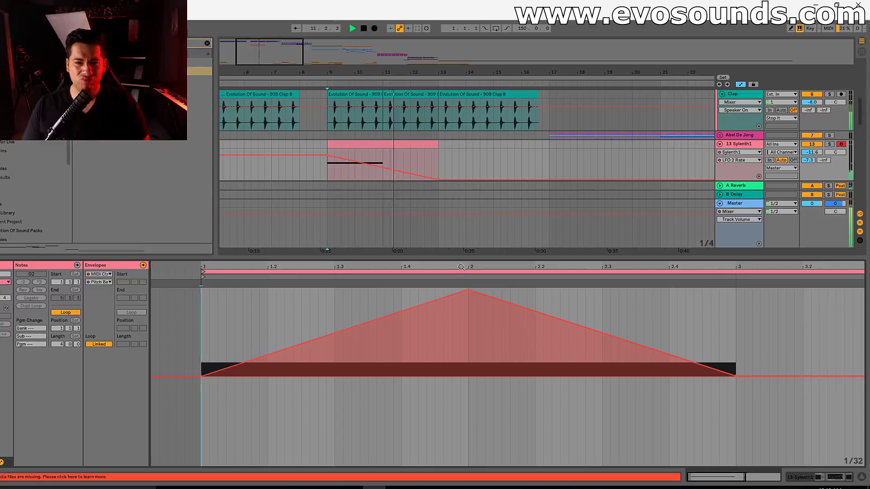
Collapse the clip view, focus the arrangement on the claps leading into bar 11, and hide the automation
{"action": "left_click_drag", "start_coordinate": [457, 259], "coordinate": [462, 462]}
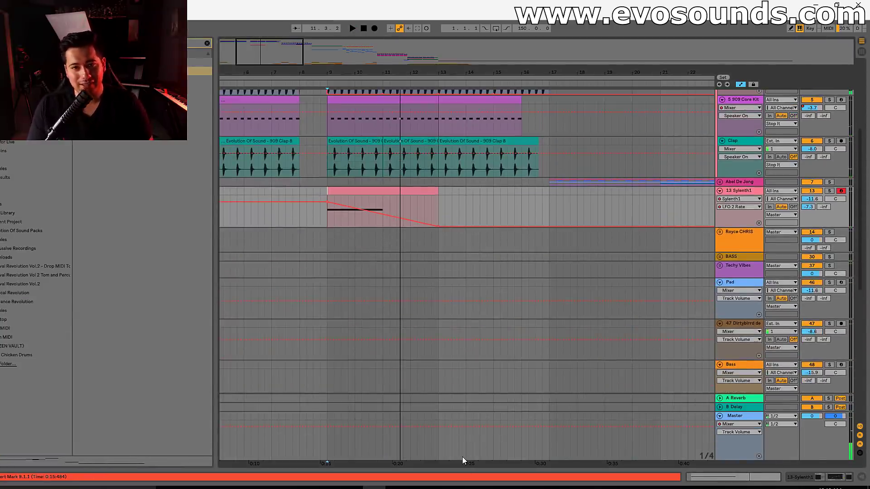
{"action": "scroll", "coordinate": [488, 287], "scroll_direction": "up", "scroll_amount": 2}
{"action": "key", "text": "plus"}
{"action": "key", "text": "plus"}
{"action": "key", "text": "plus"}
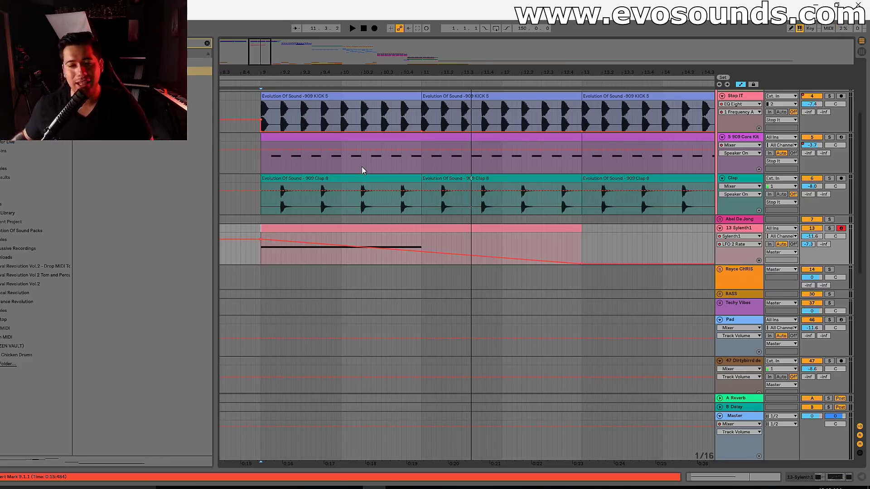
{"action": "left_click_drag", "start_coordinate": [401, 207], "coordinate": [407, 208]}
{"action": "left_click_drag", "start_coordinate": [283, 56], "coordinate": [286, 66]}
{"action": "left_click_drag", "start_coordinate": [472, 206], "coordinate": [479, 204]}
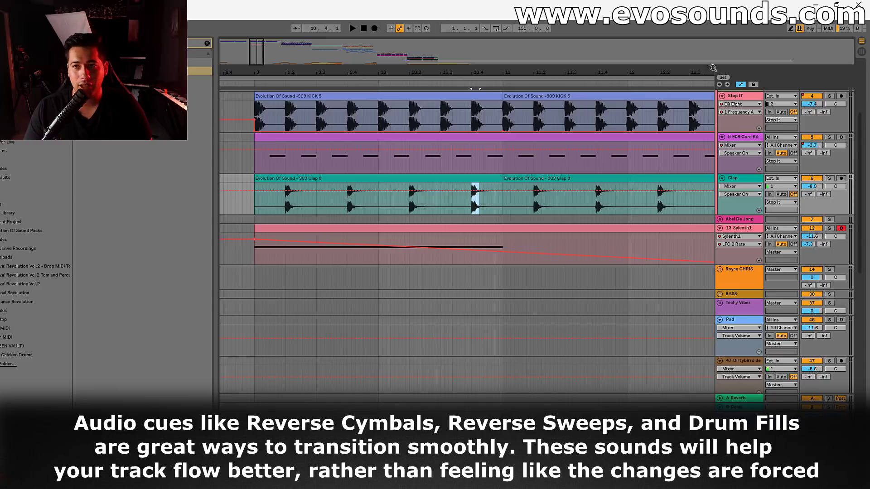
{"action": "left_click", "coordinate": [741, 85]}
Duplicate the clap hit at 10.4 three times to form a fill into bar 11, and play from just before bar 9
{"action": "left_click_drag", "start_coordinate": [474, 206], "coordinate": [479, 207]}
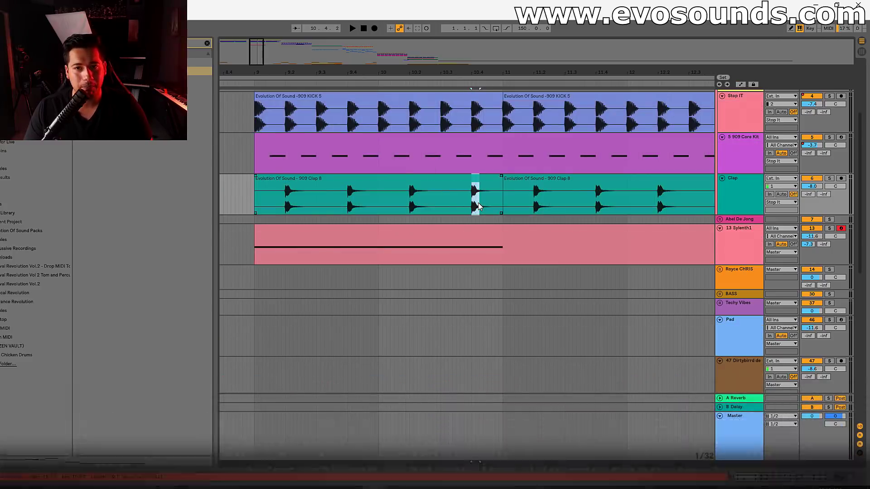
{"action": "key", "text": "ctrl+d"}
{"action": "key", "text": "ctrl+d"}
{"action": "key", "text": "ctrl+d"}
{"action": "left_click", "coordinate": [248, 209]}
{"action": "key", "text": "space"}
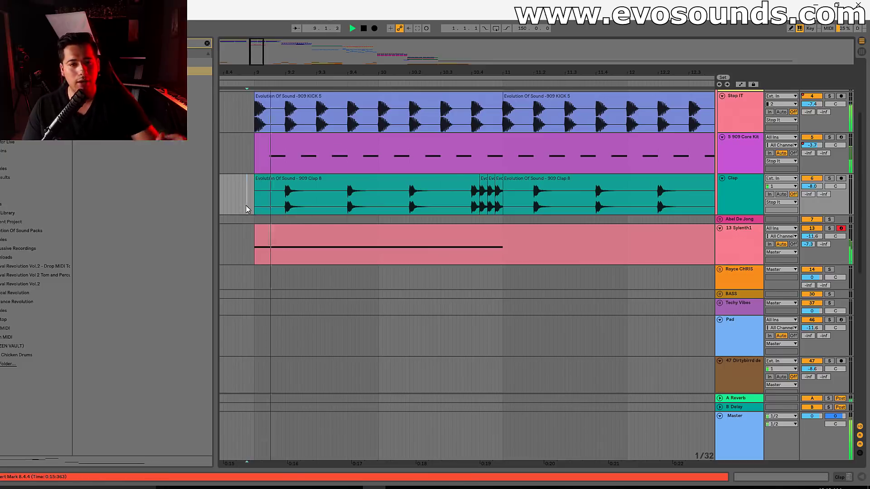
Fit the arrangement view to the Sylenth1 clip and place the insert marker at the clap fill at 10.4
{"action": "left_click", "coordinate": [488, 230]}
{"action": "scroll", "coordinate": [502, 220], "scroll_direction": "up", "scroll_amount": 3}
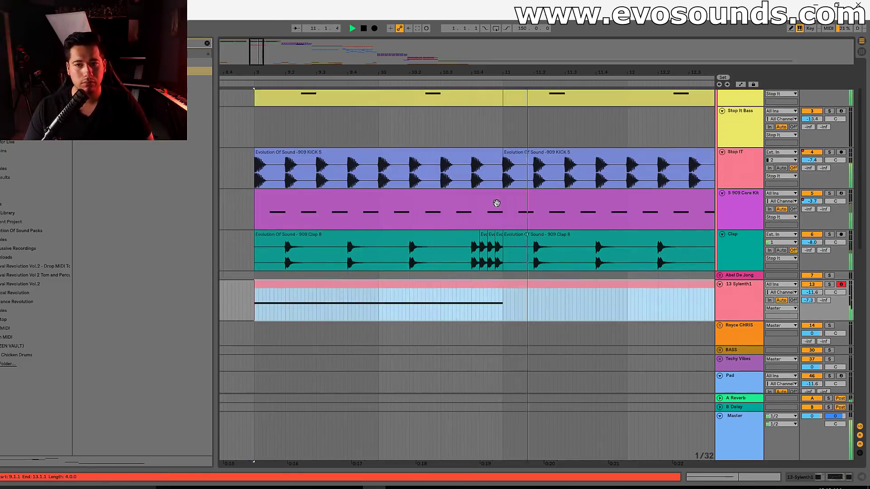
{"action": "key", "text": "z"}
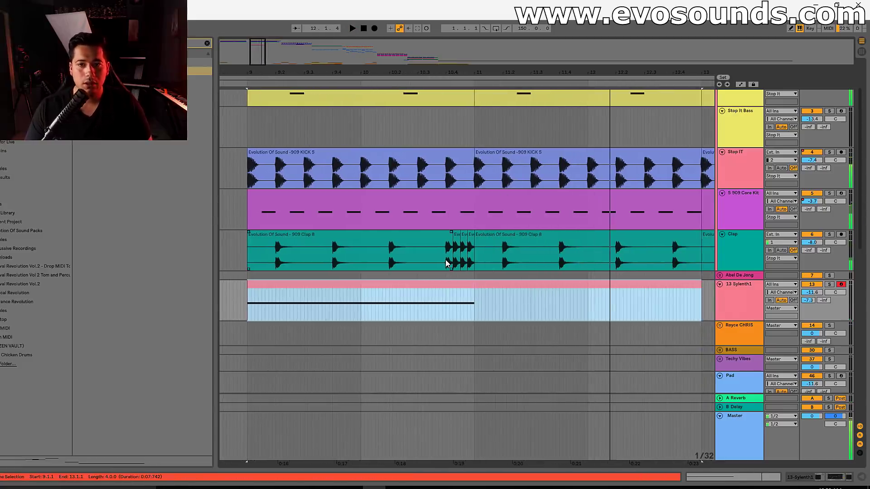
{"action": "left_click", "coordinate": [445, 260]}
{"action": "key", "text": "space"}
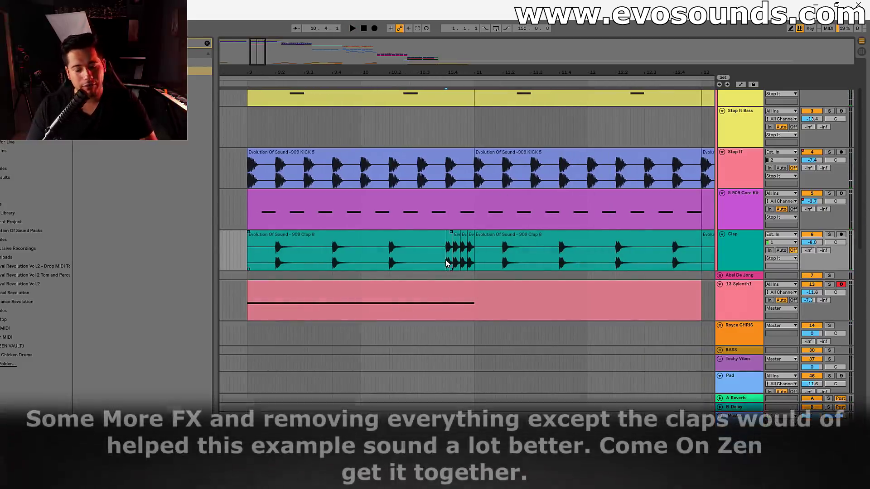
Zoom out to review the bass and drum tracks around the fill and mark bar 11 on the first Stop It Bass track
{"action": "left_click", "coordinate": [461, 289]}
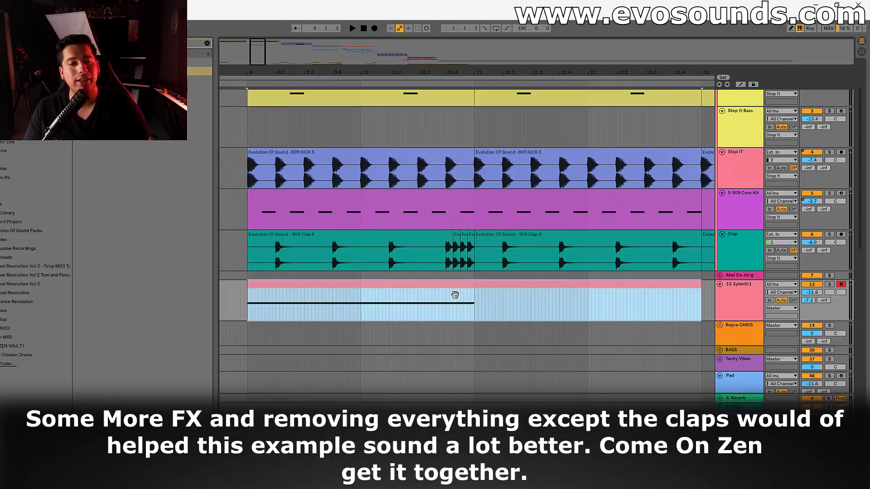
{"action": "double_click", "coordinate": [437, 292]}
{"action": "key", "text": "minus"}
{"action": "scroll", "coordinate": [376, 246], "scroll_direction": "up", "scroll_amount": 4}
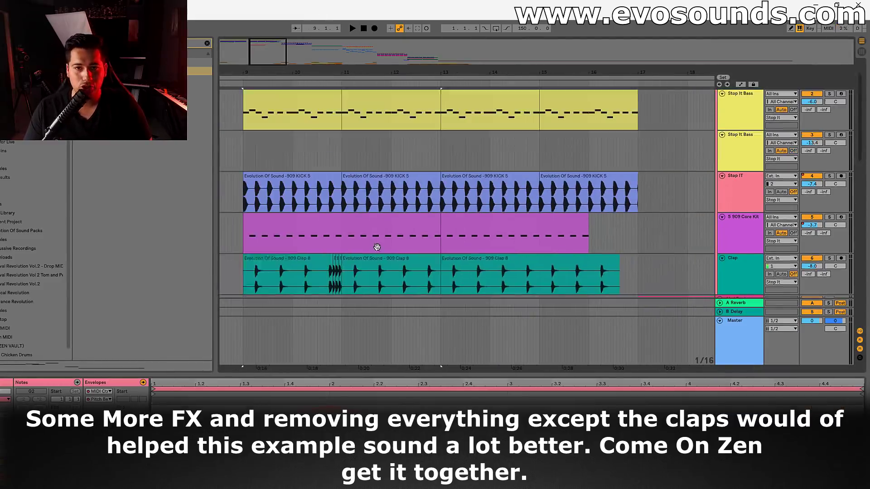
{"action": "left_click", "coordinate": [341, 146]}
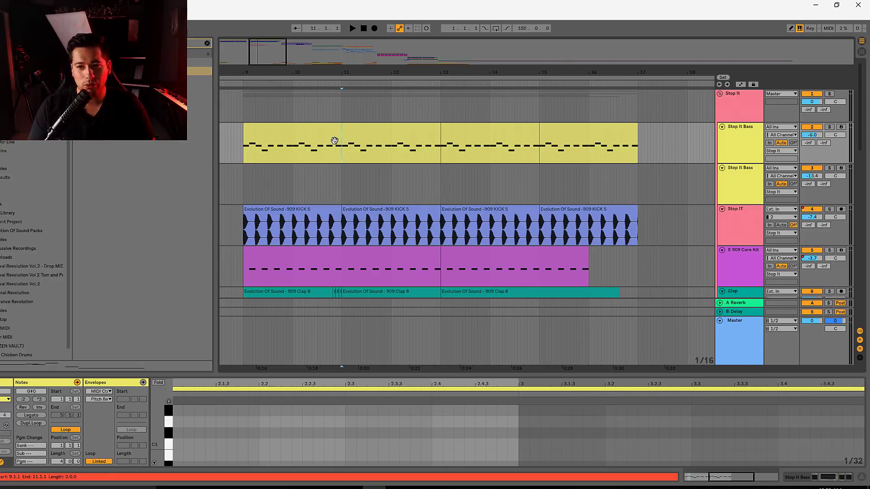
Reopen the Sylenth1 clip's pitch bend envelope and play the arrangement from bar 9
{"action": "scroll", "coordinate": [317, 217], "scroll_direction": "down", "scroll_amount": 3}
{"action": "left_click", "coordinate": [328, 248]}
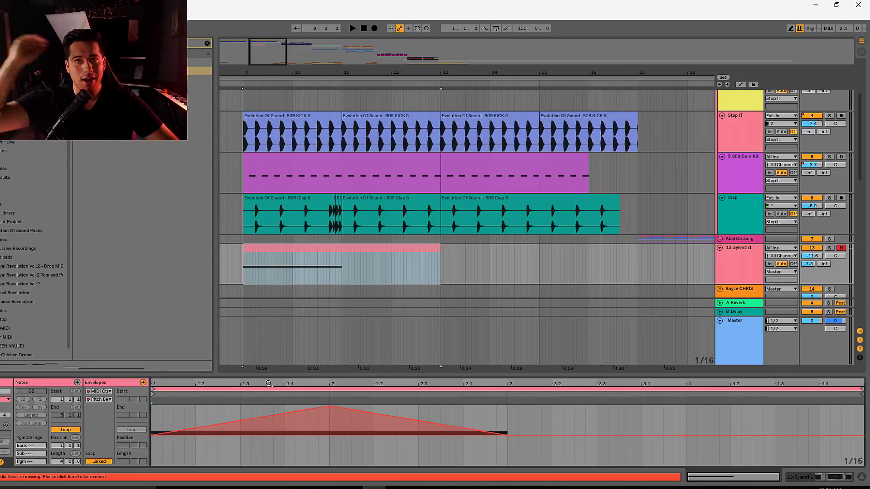
{"action": "key", "text": "space"}
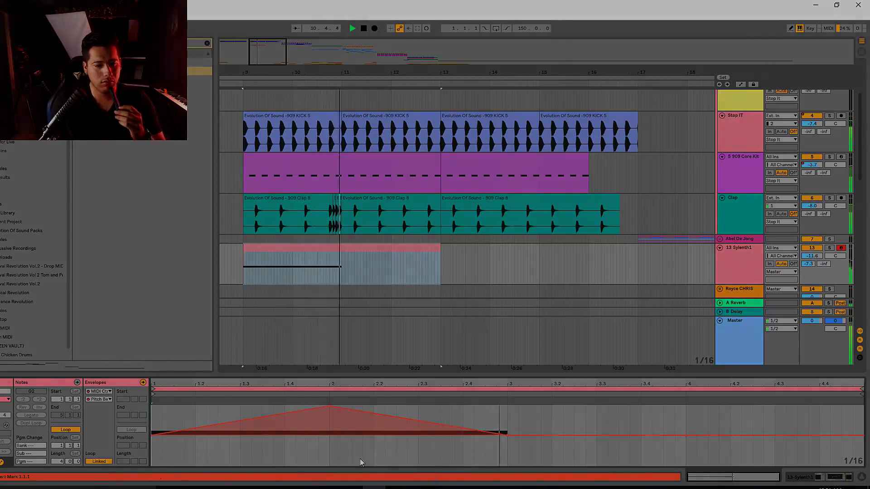
{"action": "left_click", "coordinate": [235, 446]}
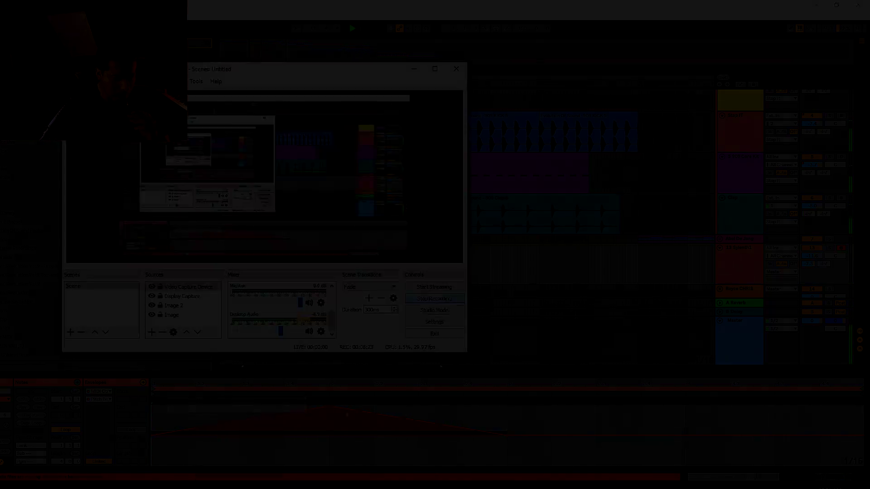